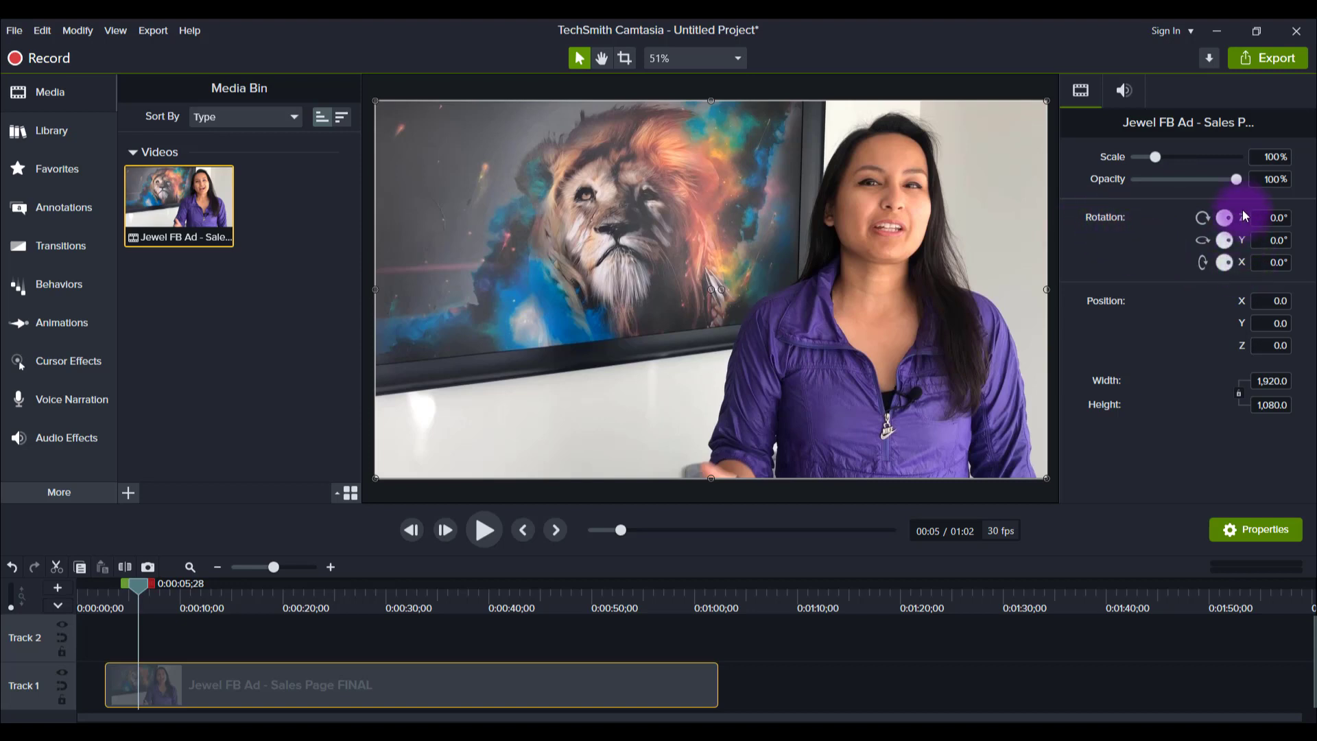
Mirror the talking-head clip horizontally by setting its Rotation Y to 180°.
left_click(1266, 239)
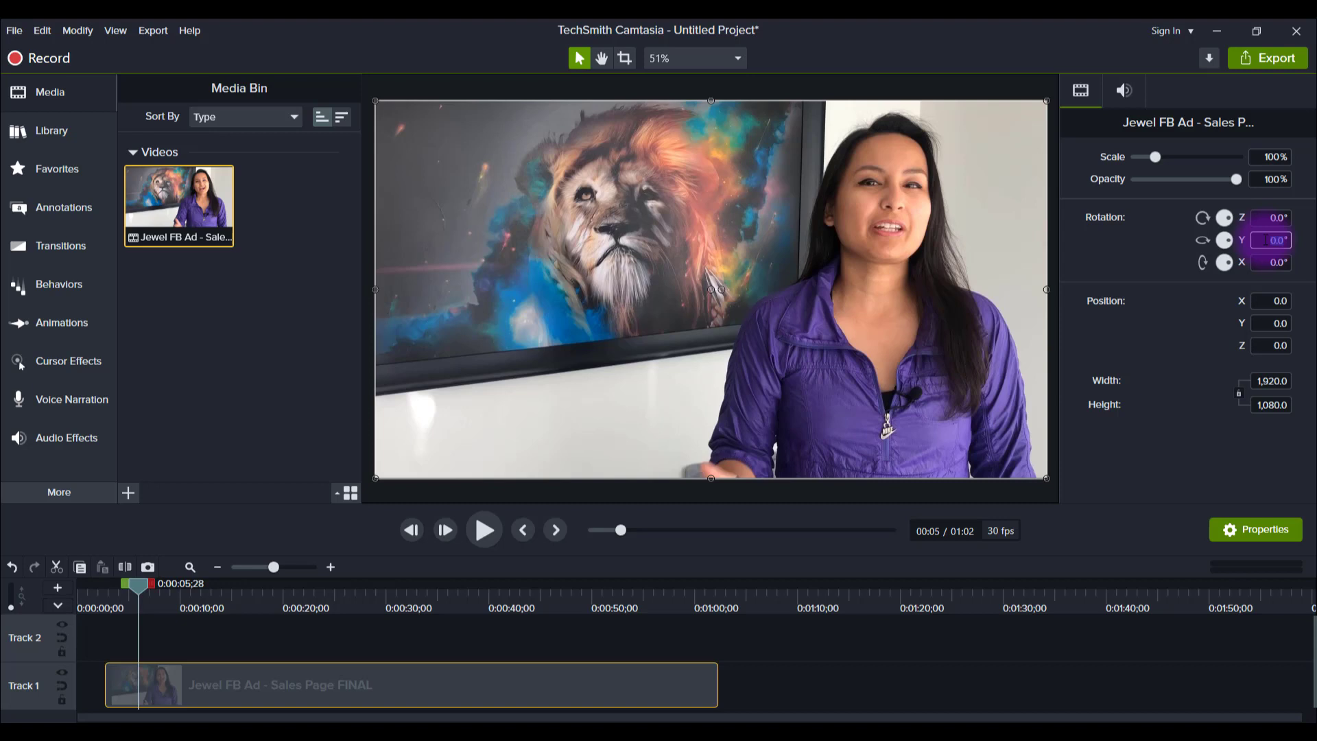
type("180")
key("Return")
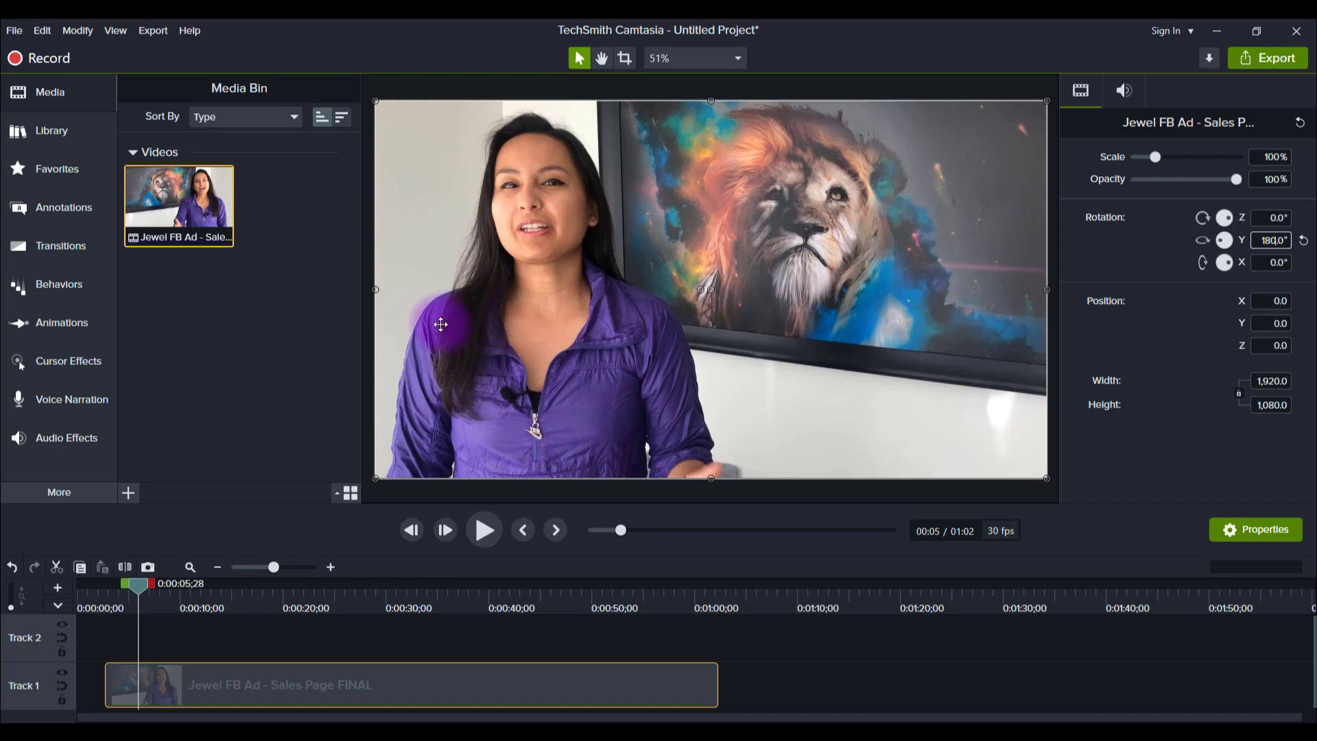
Move the flipped clip to the right half and place a silenced copy on Track 2 at the left half.
left_click_drag(462, 332, 727, 336)
left_click_drag(691, 295, 735, 301)
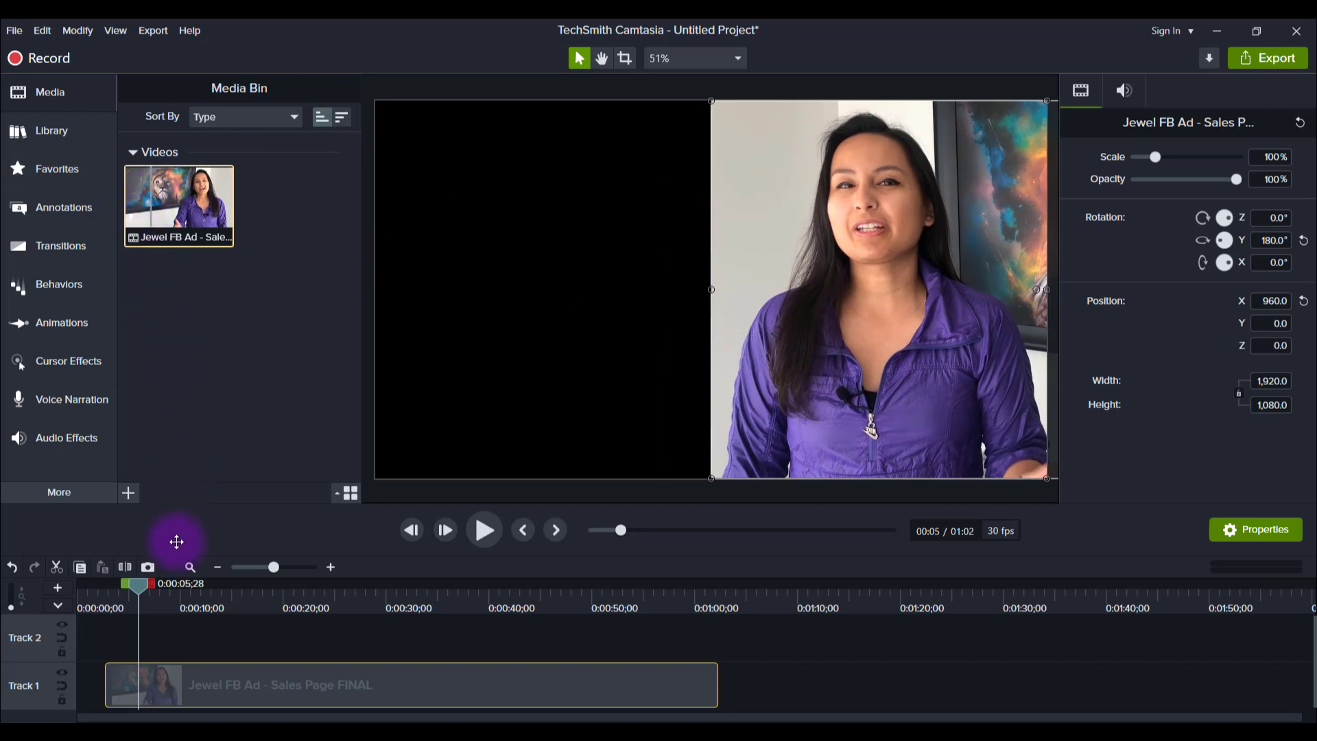
left_click_drag(125, 641, 125, 641)
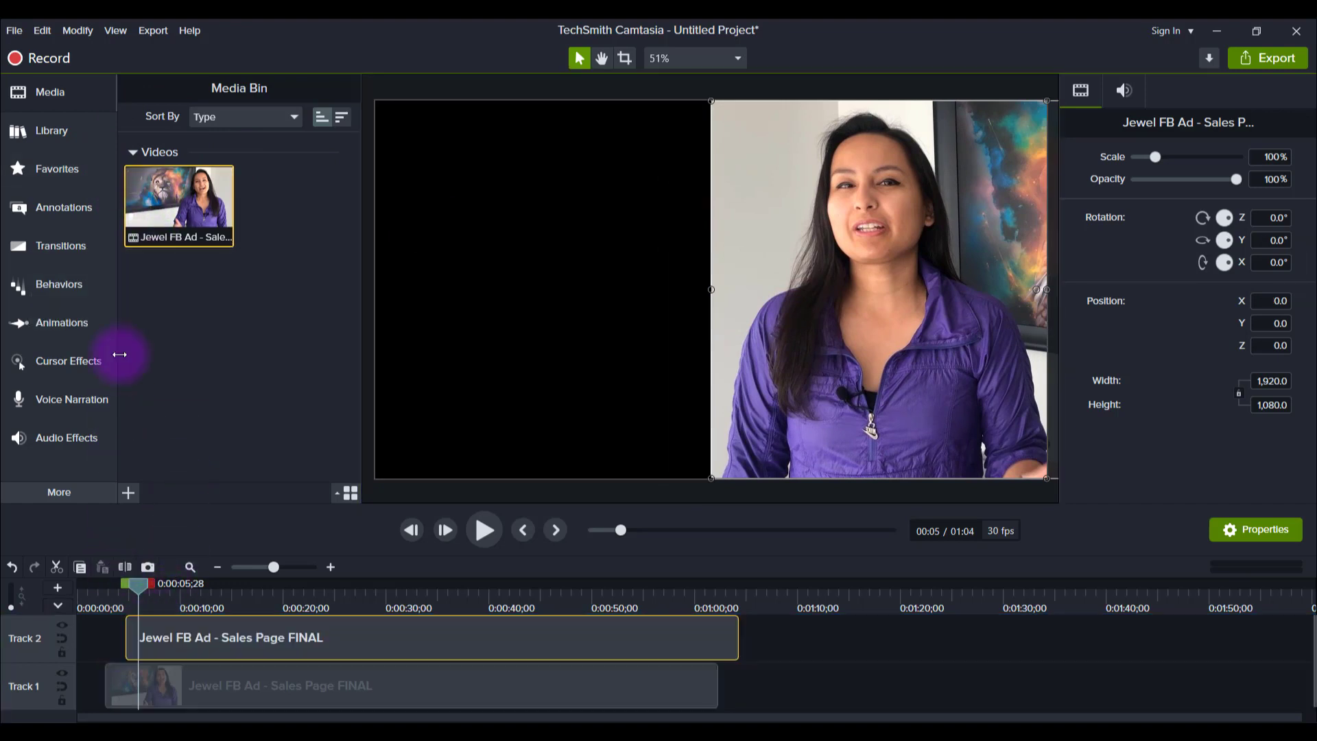
right_click(343, 631)
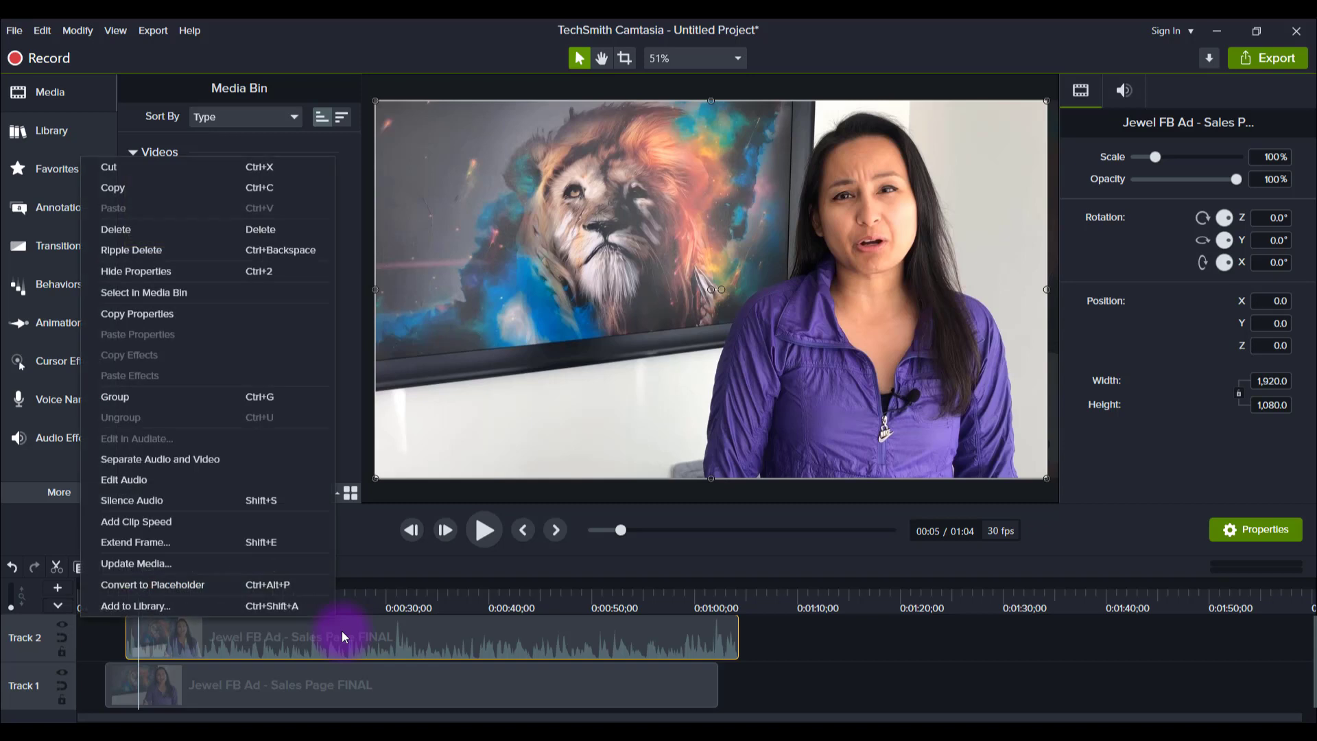
left_click(217, 500)
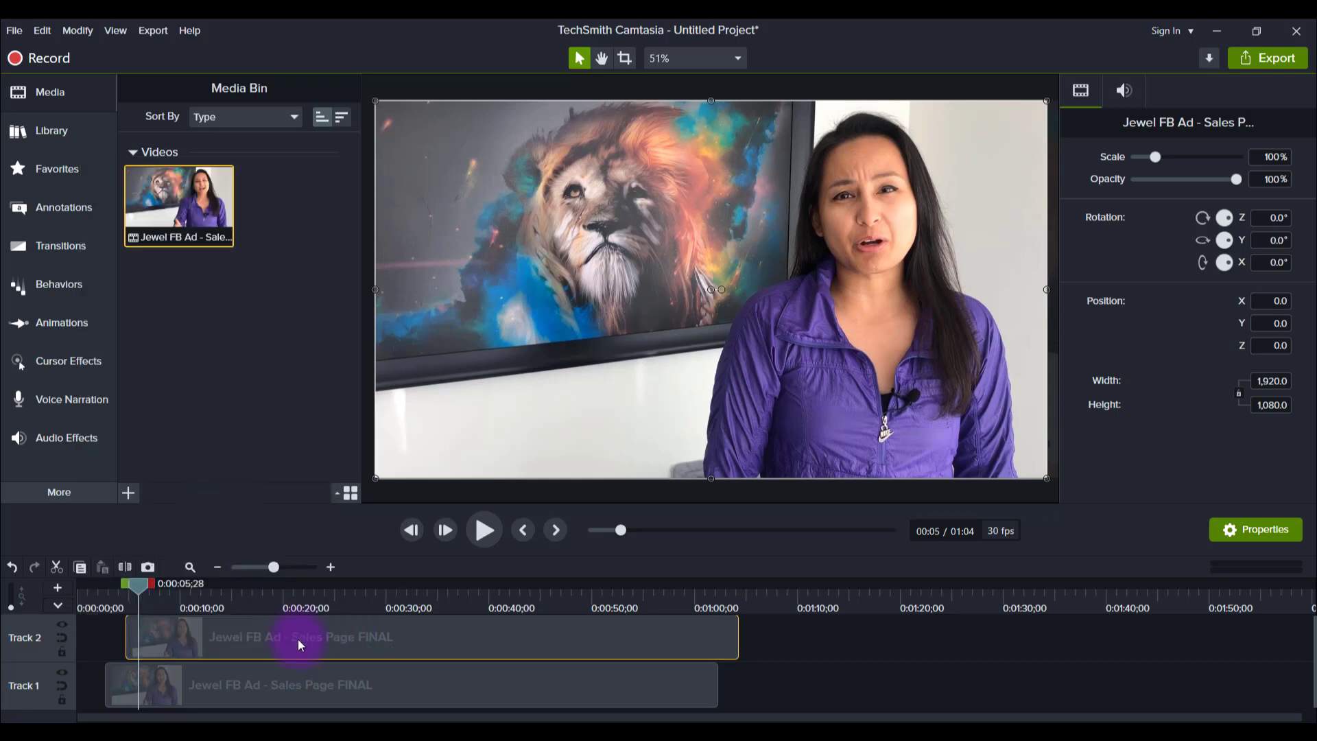
left_click_drag(298, 639, 286, 628)
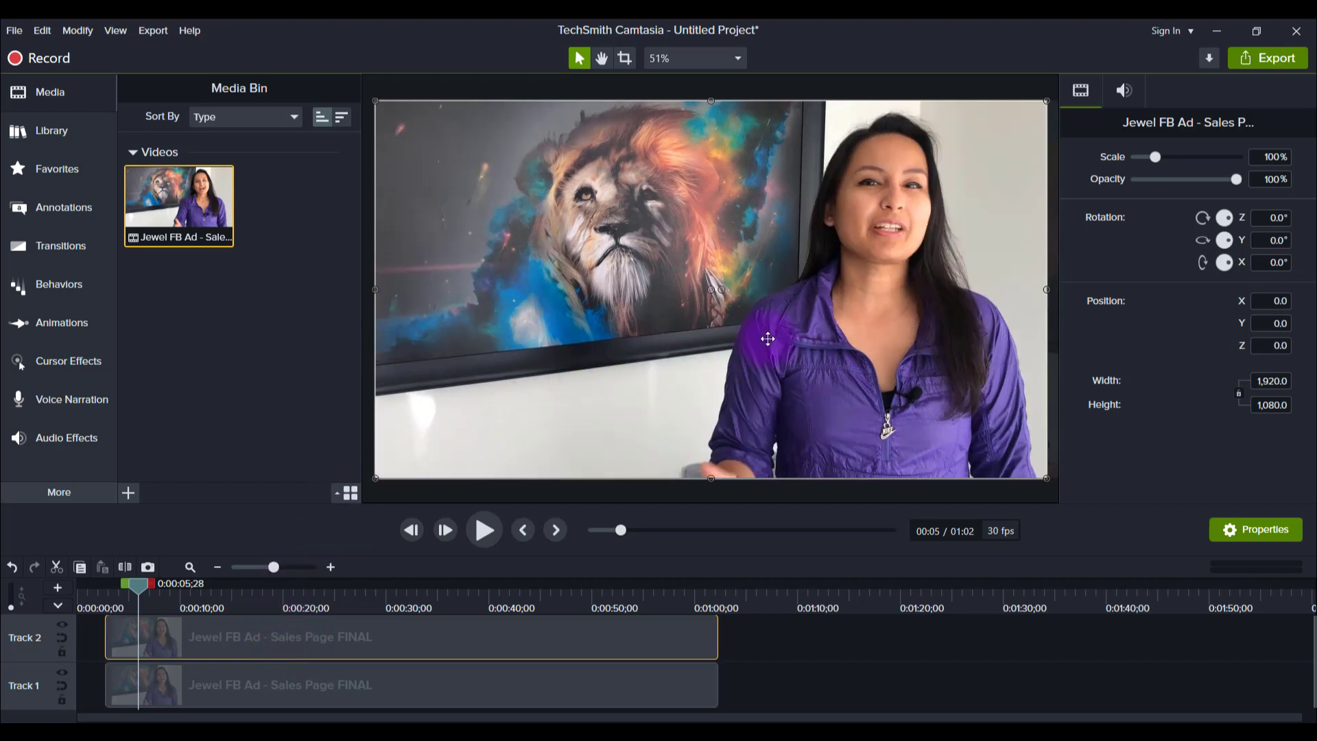
left_click_drag(767, 336, 429, 334)
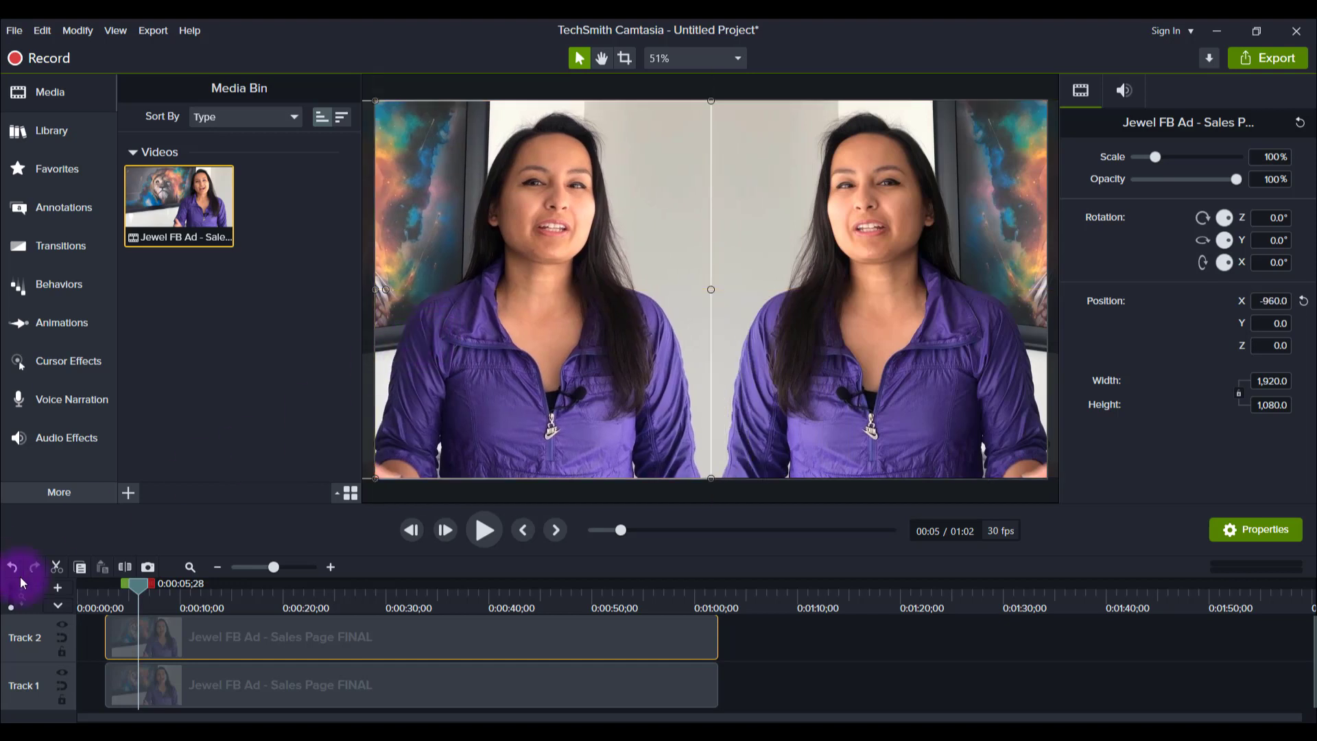
left_click(110, 604)
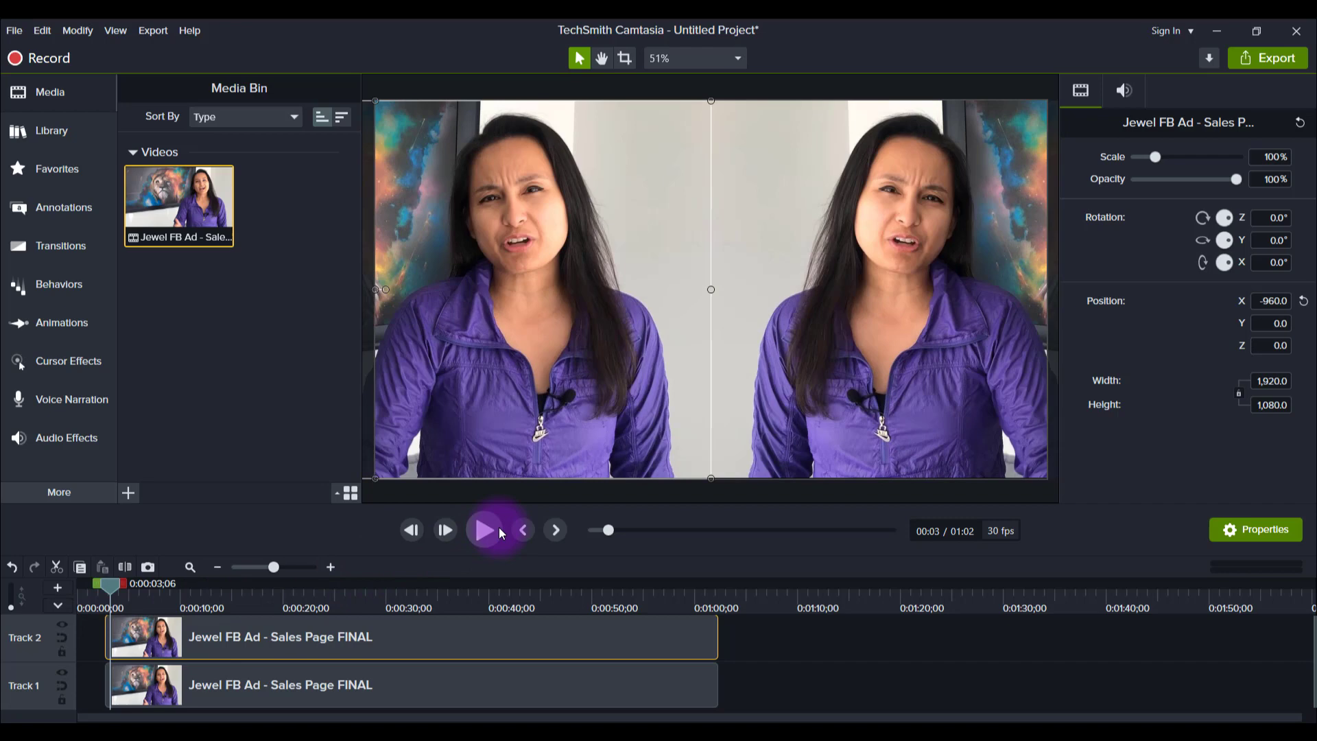
left_click(485, 532)
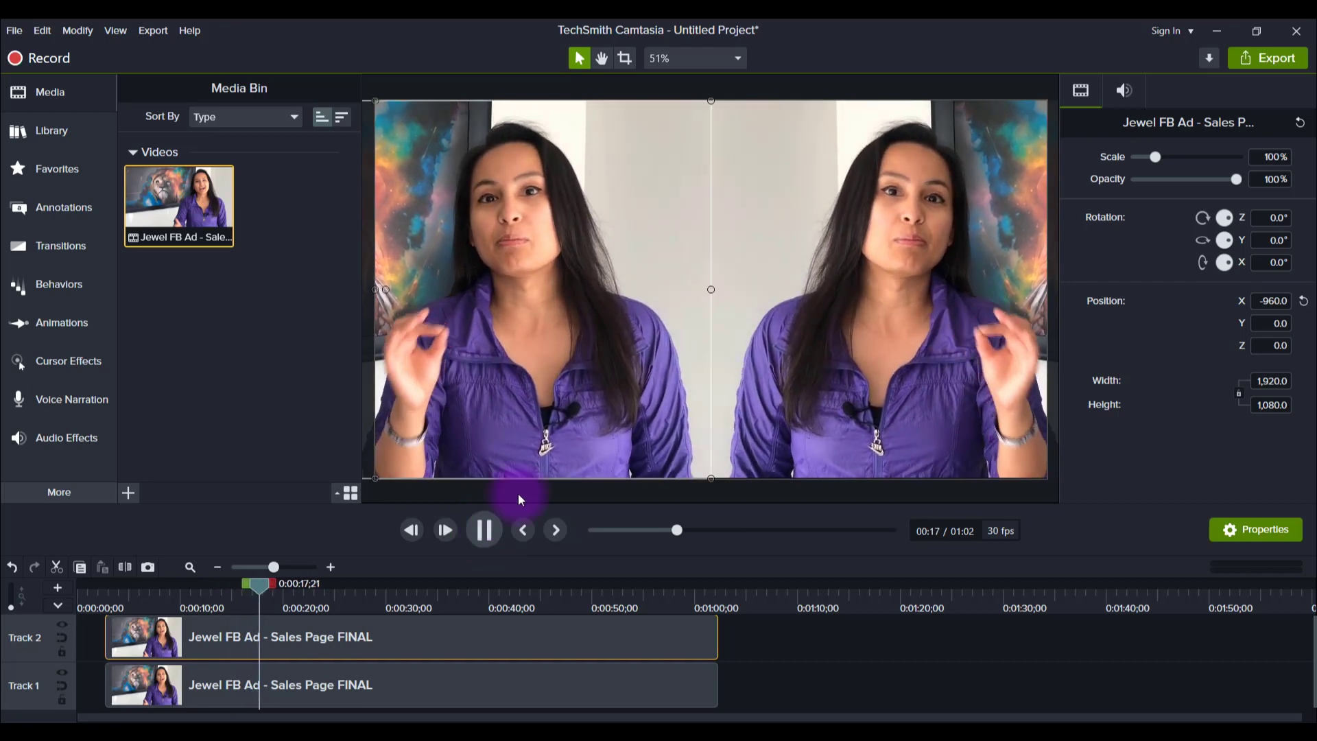
left_click(551, 396)
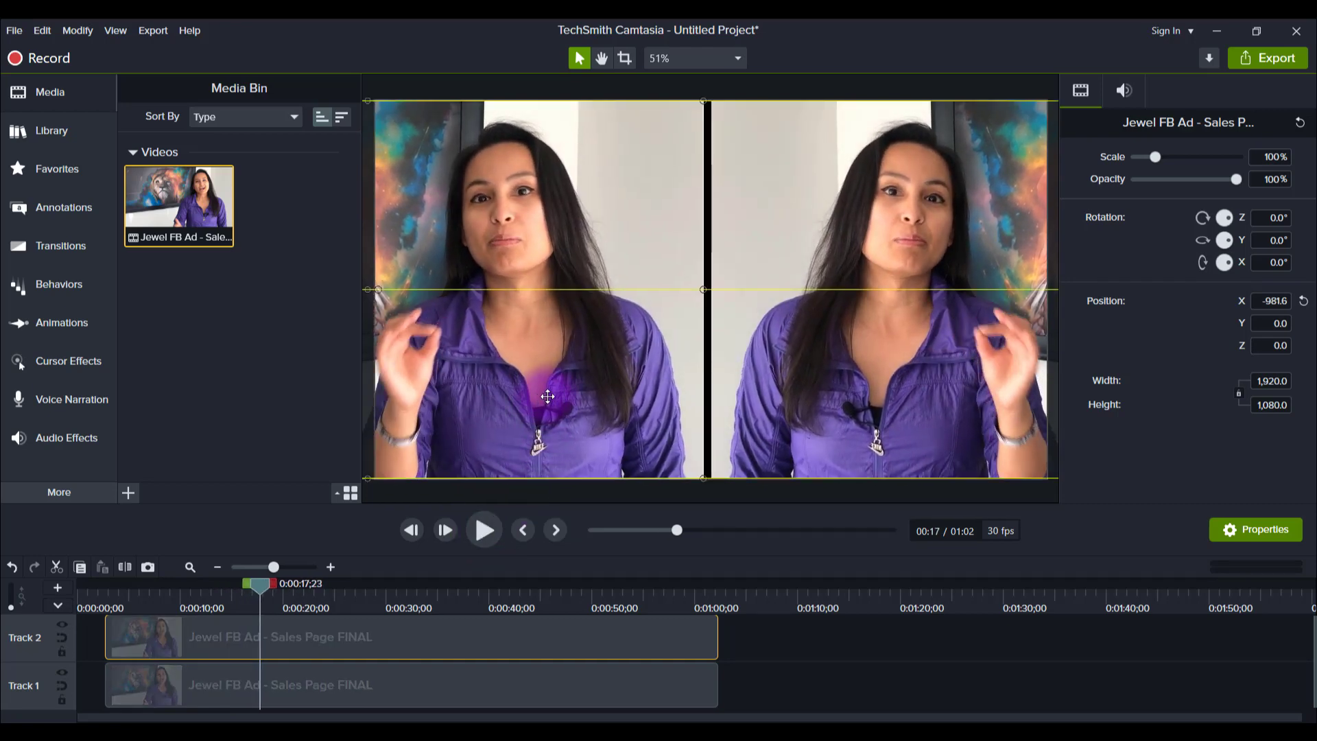
left_click(768, 369)
left_click_drag(768, 369, 756, 369)
left_click(485, 529)
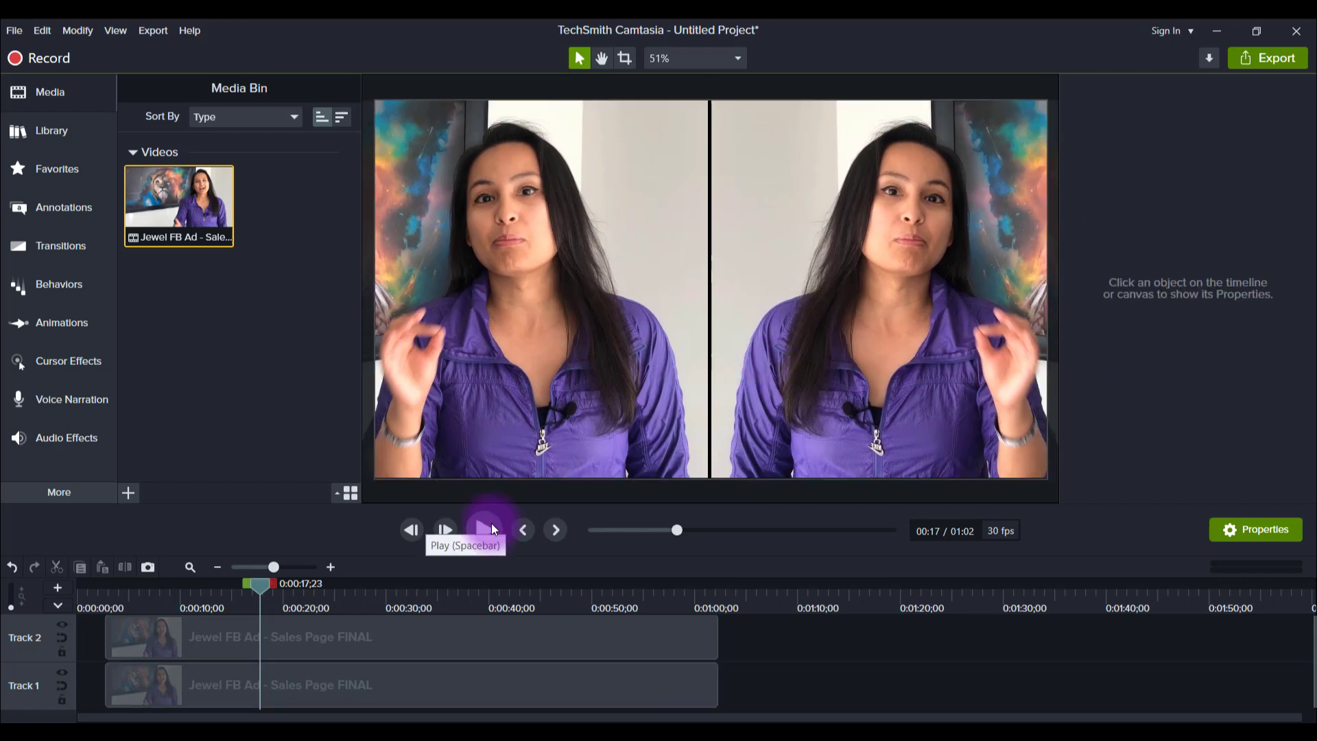
left_click(491, 523)
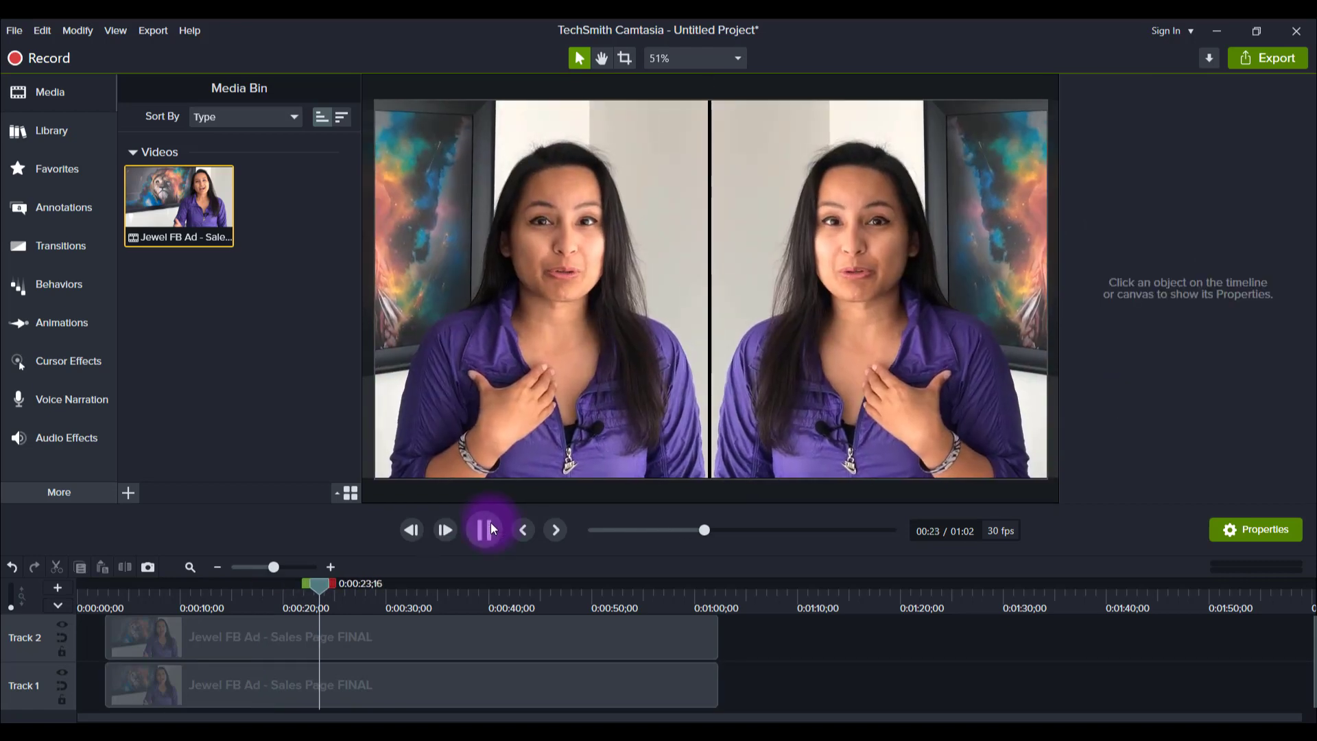
left_click(312, 696)
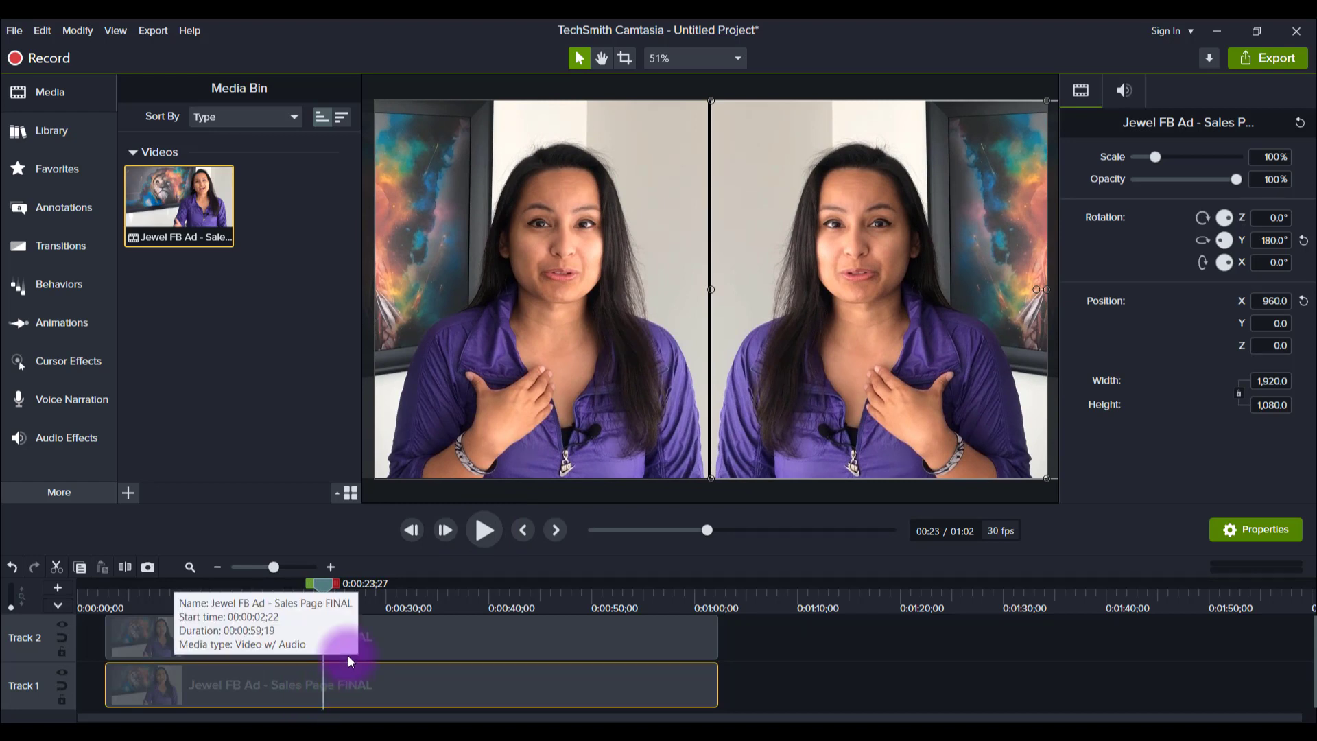
Set the right-hand clip's Rotation X to 180° and preview it playing upside down.
left_click(1272, 265)
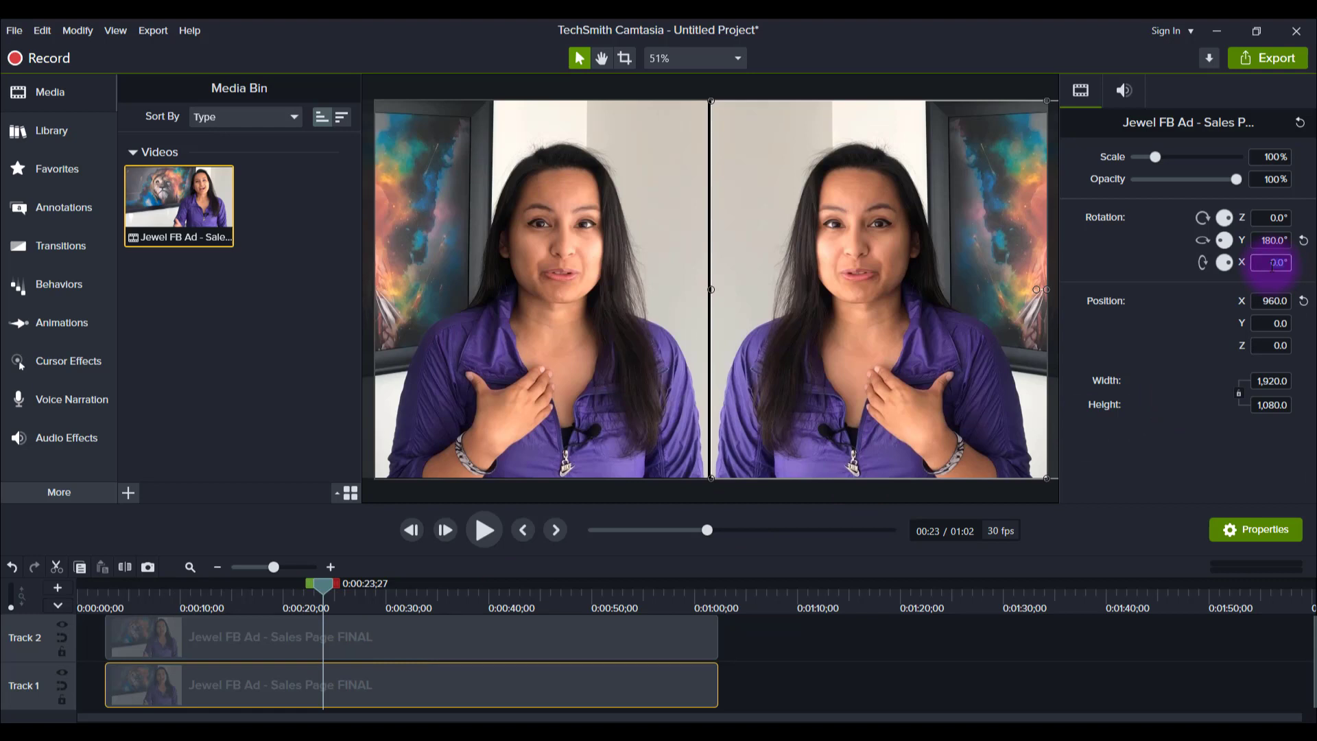
type("180")
key("Return")
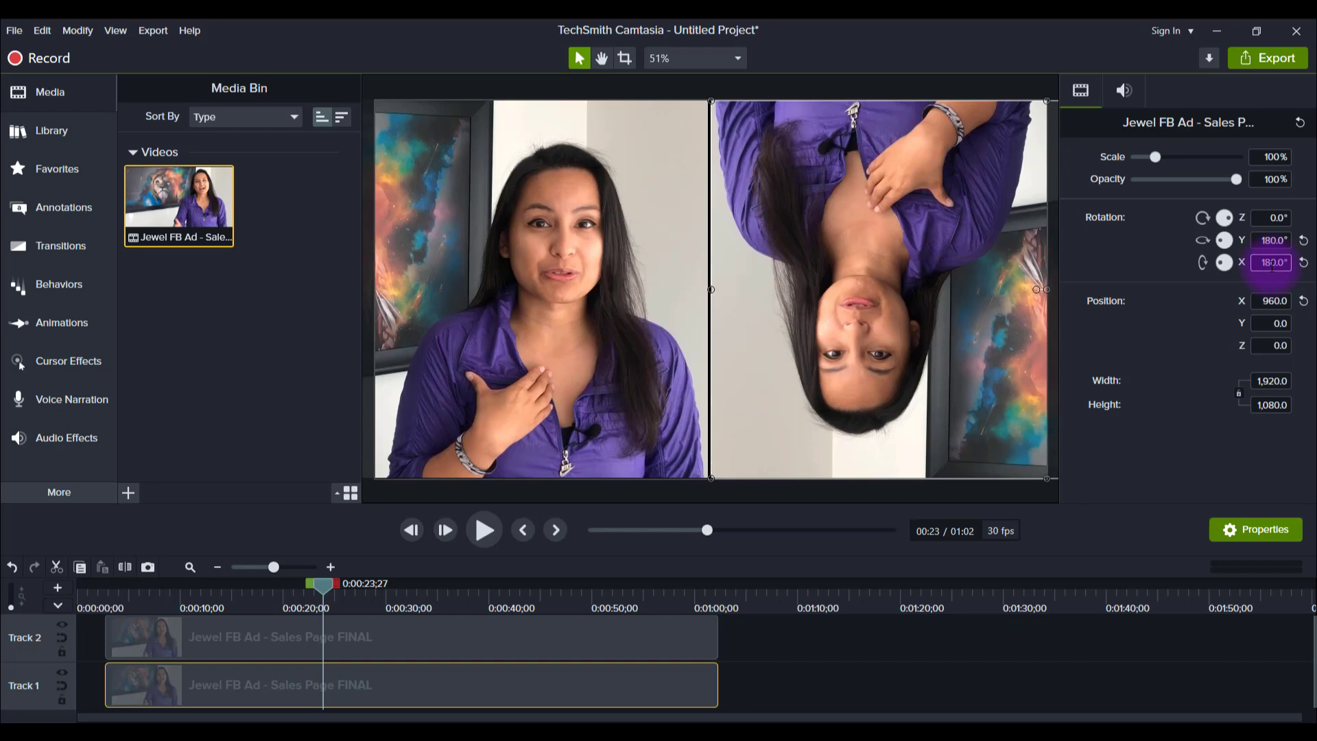
left_click(485, 530)
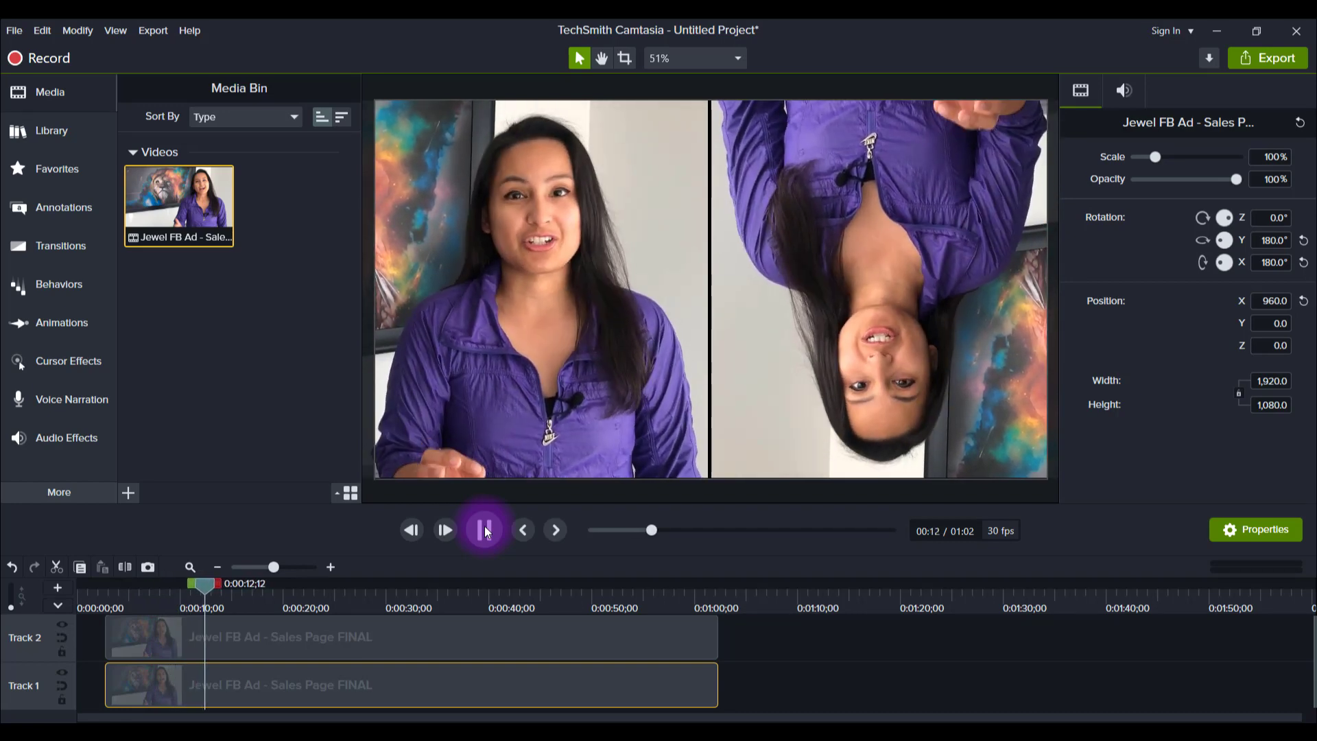
left_click(484, 528)
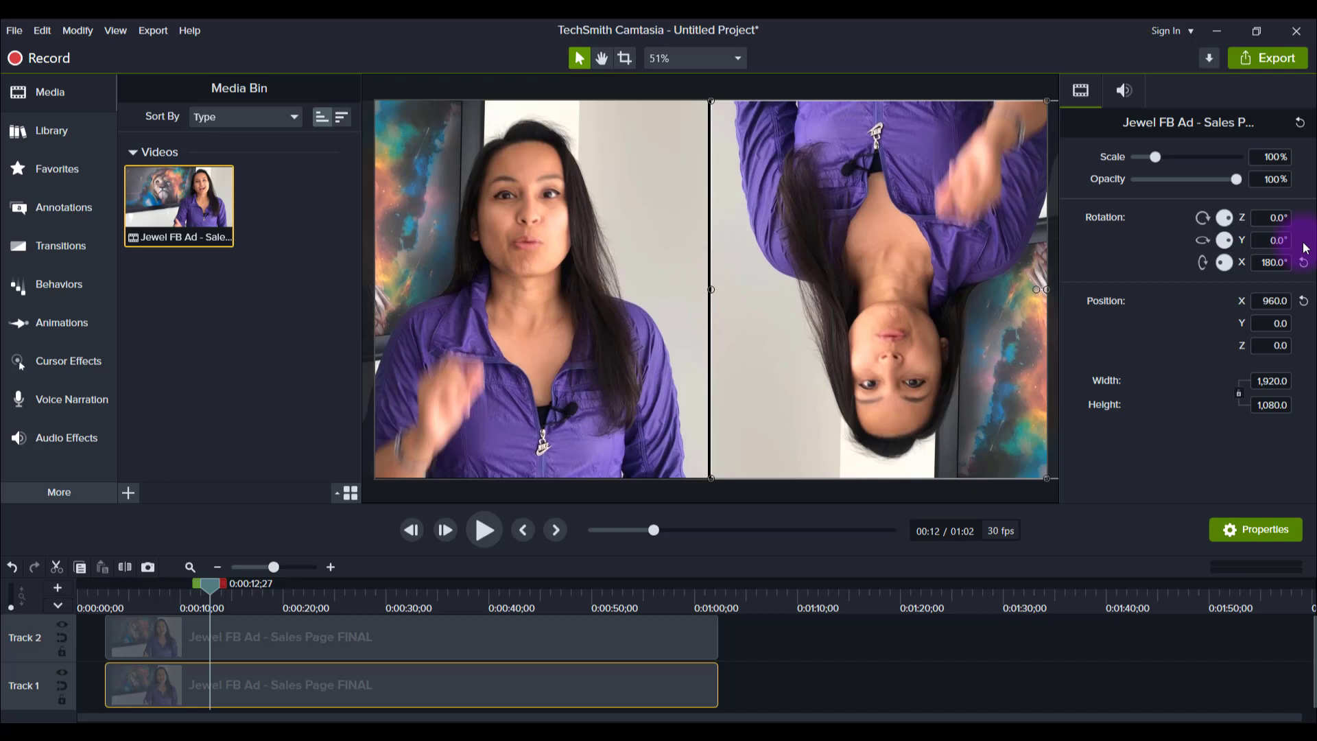
Reset the right-hand clip's Y and X rotations to 0° and nudge it slightly left.
left_click(1304, 242)
left_click(1303, 263)
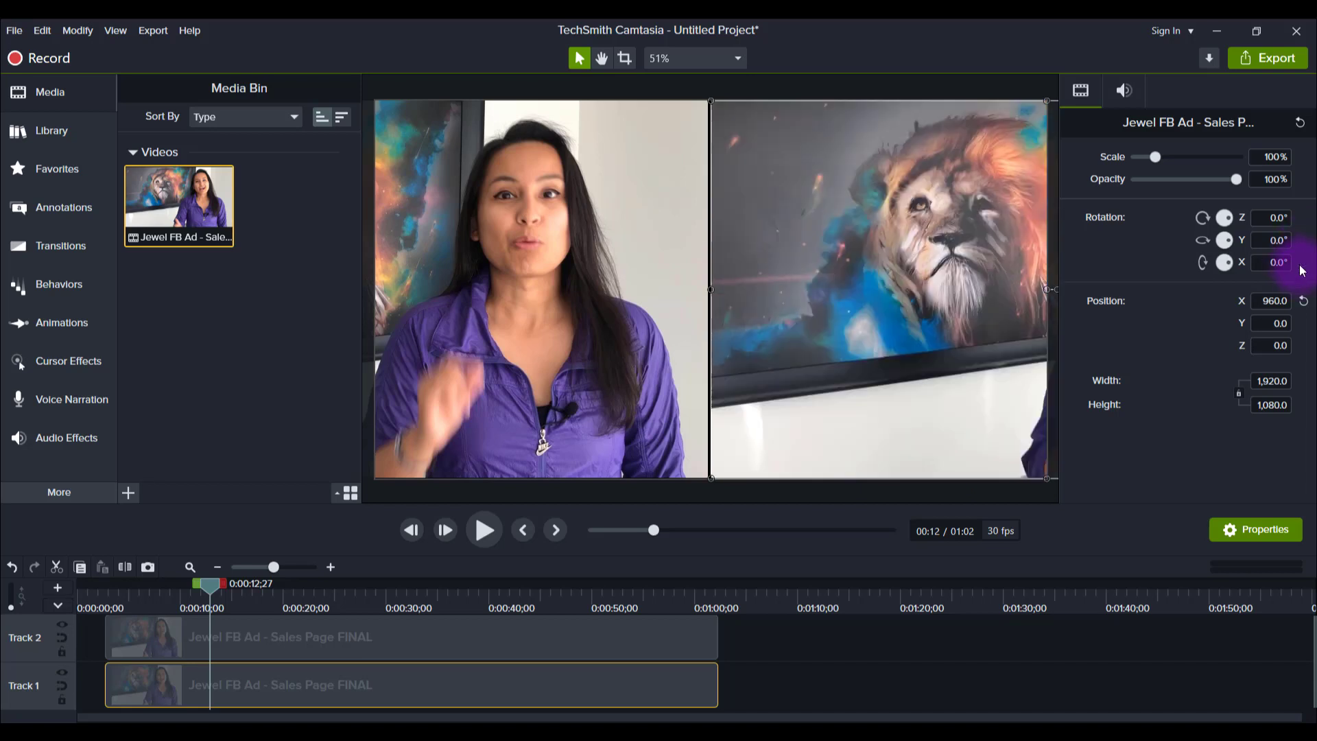
left_click_drag(981, 280, 652, 270)
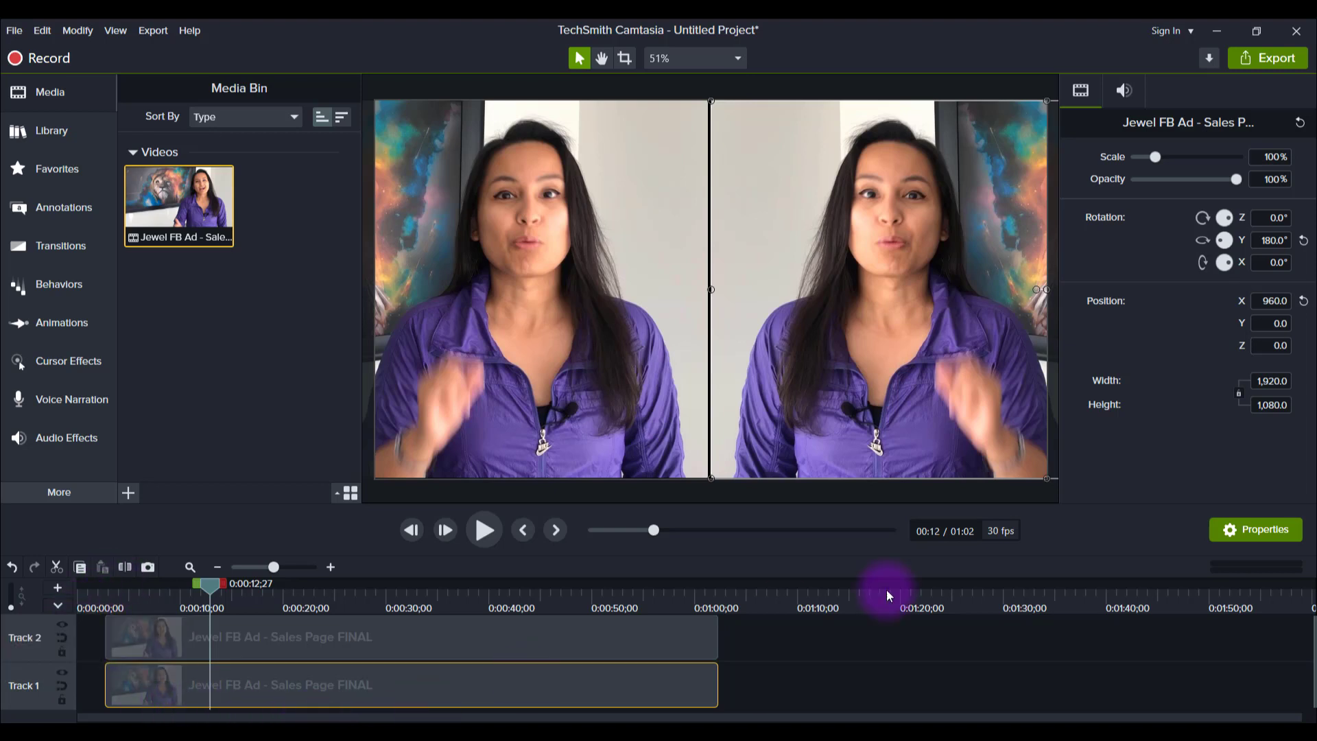
Reset the Y rotation to 0° and delete the mirrored copy from Track 2.
left_click(1303, 240)
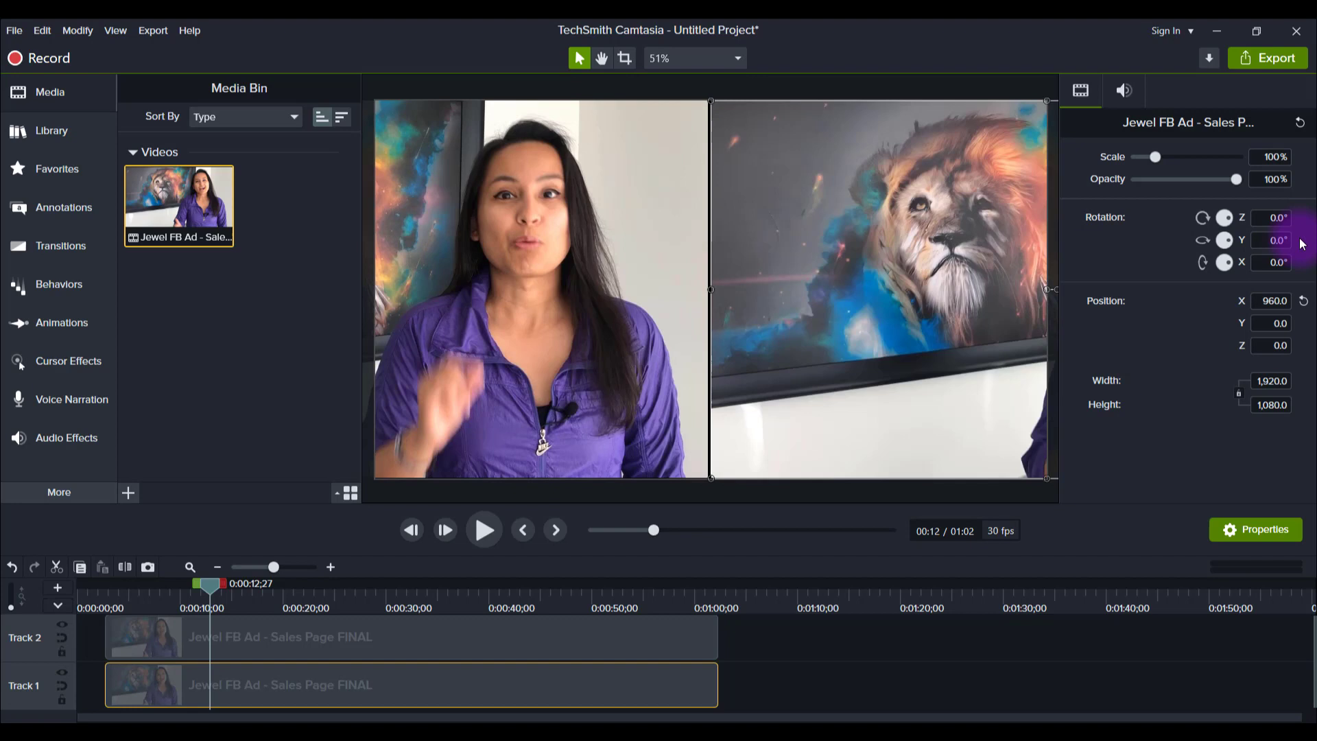
left_click(500, 287)
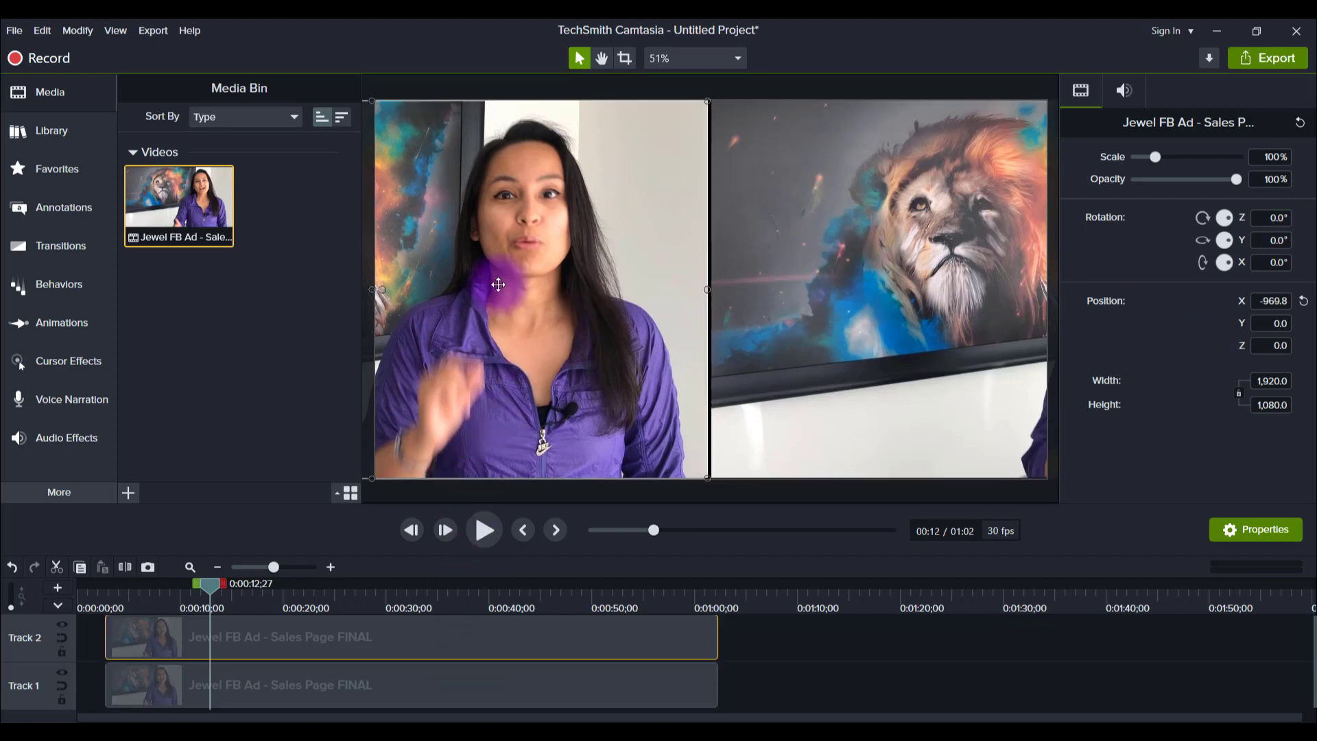
key("Delete")
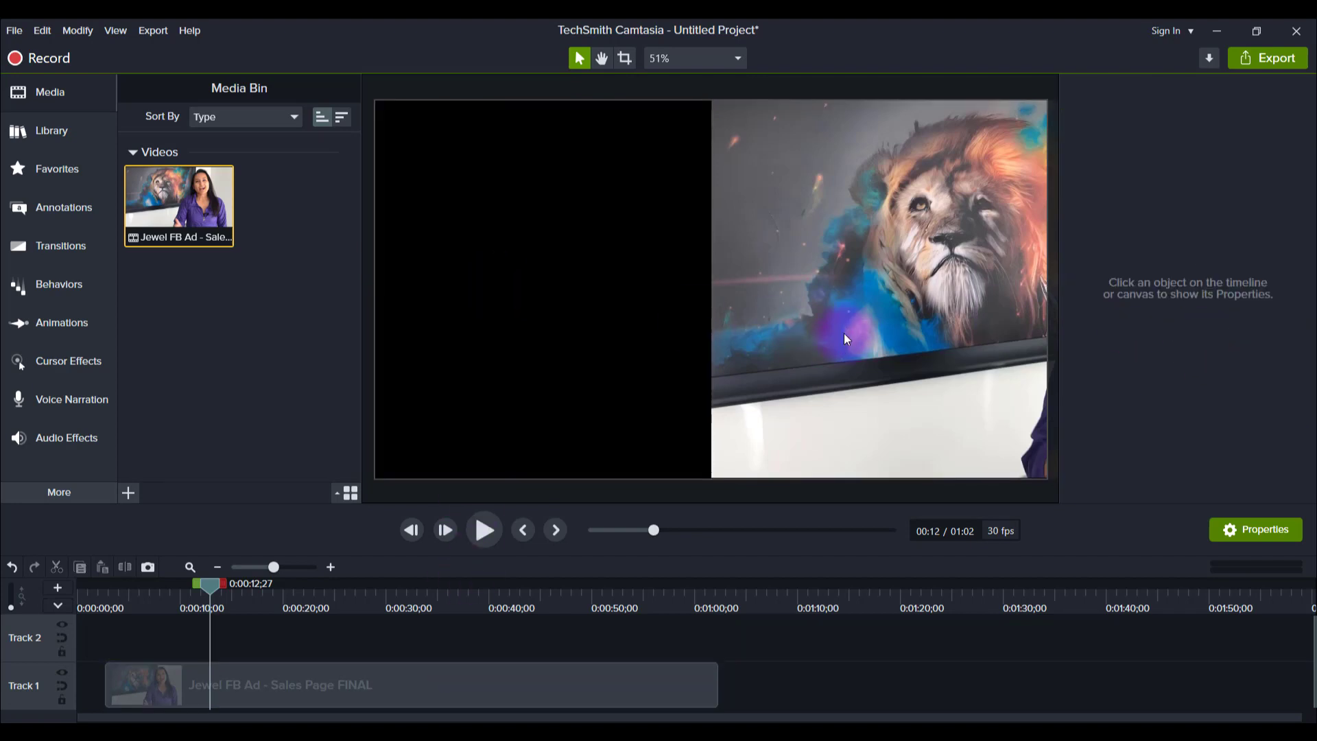
Scale the remaining clip to 83.6% and centre it at position 0,0.
left_click_drag(827, 328, 494, 328)
left_click_drag(375, 101, 484, 158)
left_click_drag(729, 337, 693, 330)
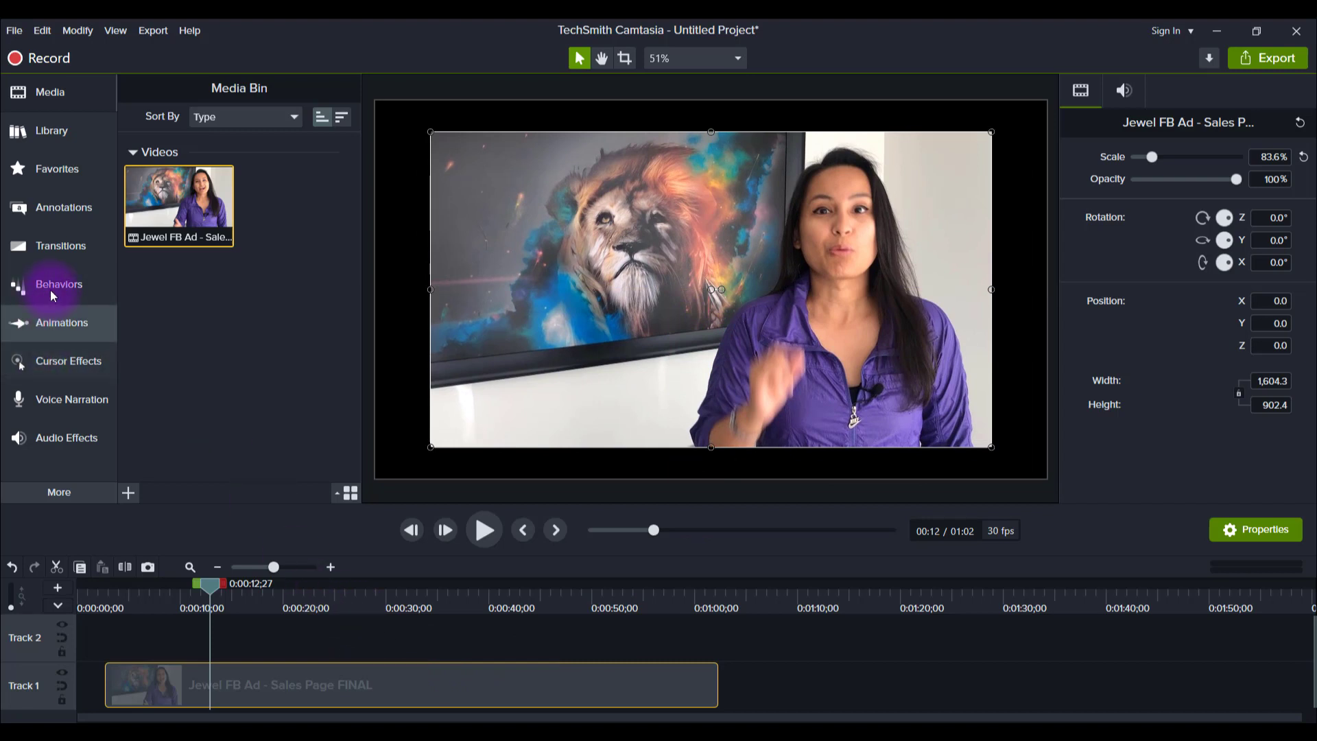
Add a Custom animation to the Track 1 clip ending at Rotation Y 180°.
left_click(42, 326)
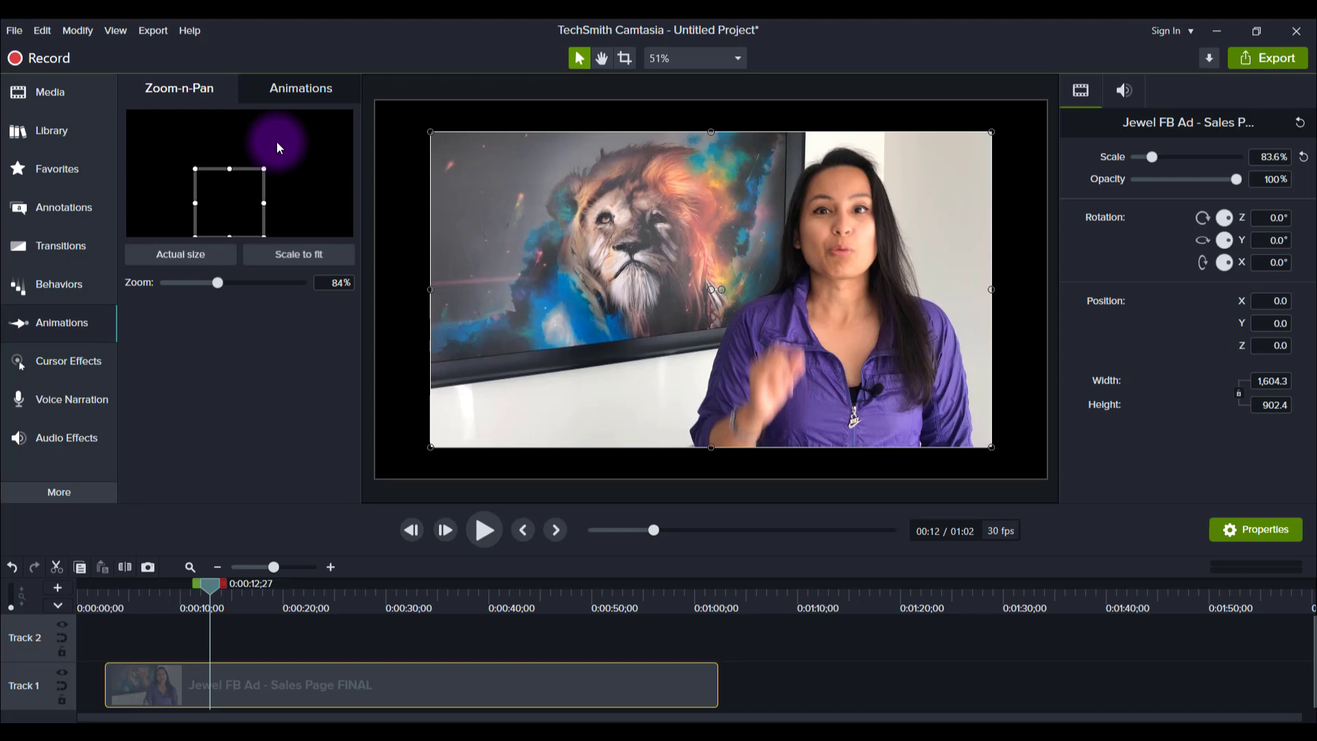
left_click(294, 86)
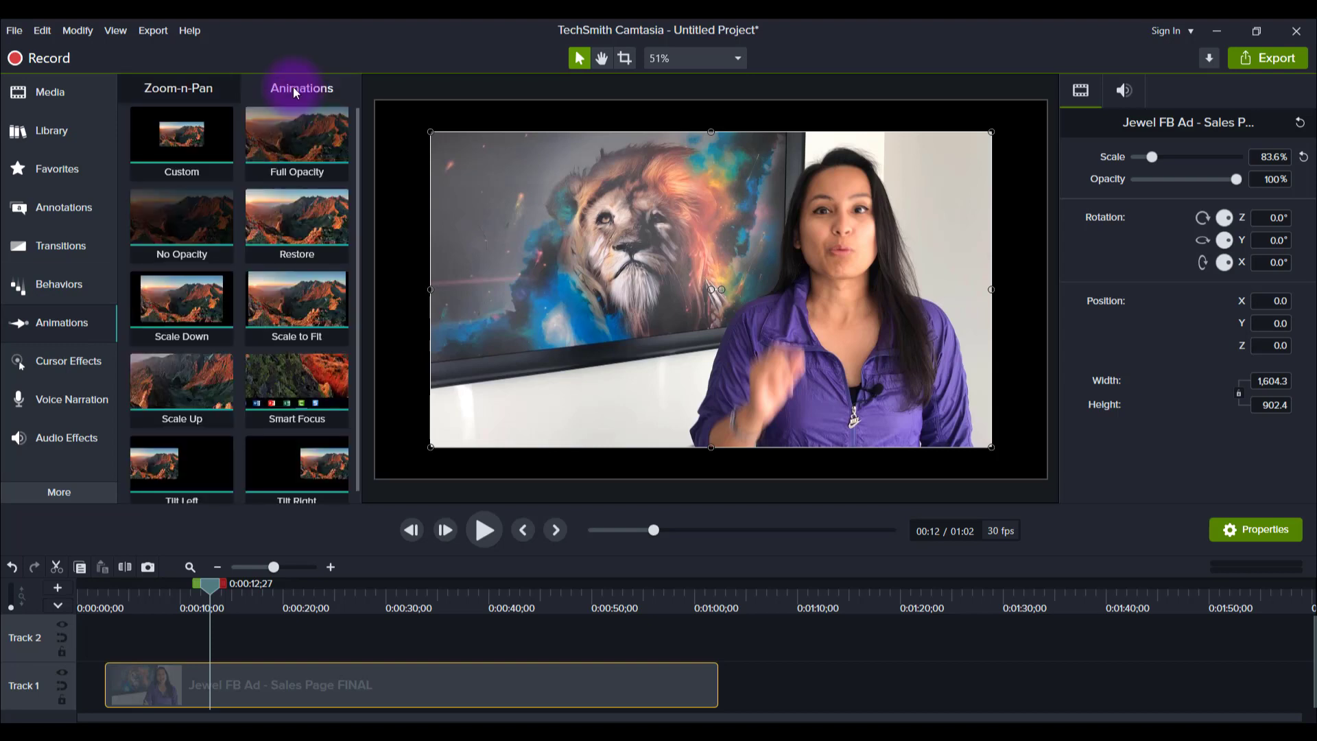
mouse_move(181, 137)
left_mouse_down()
mouse_move(227, 696)
mouse_move(220, 690)
left_mouse_up()
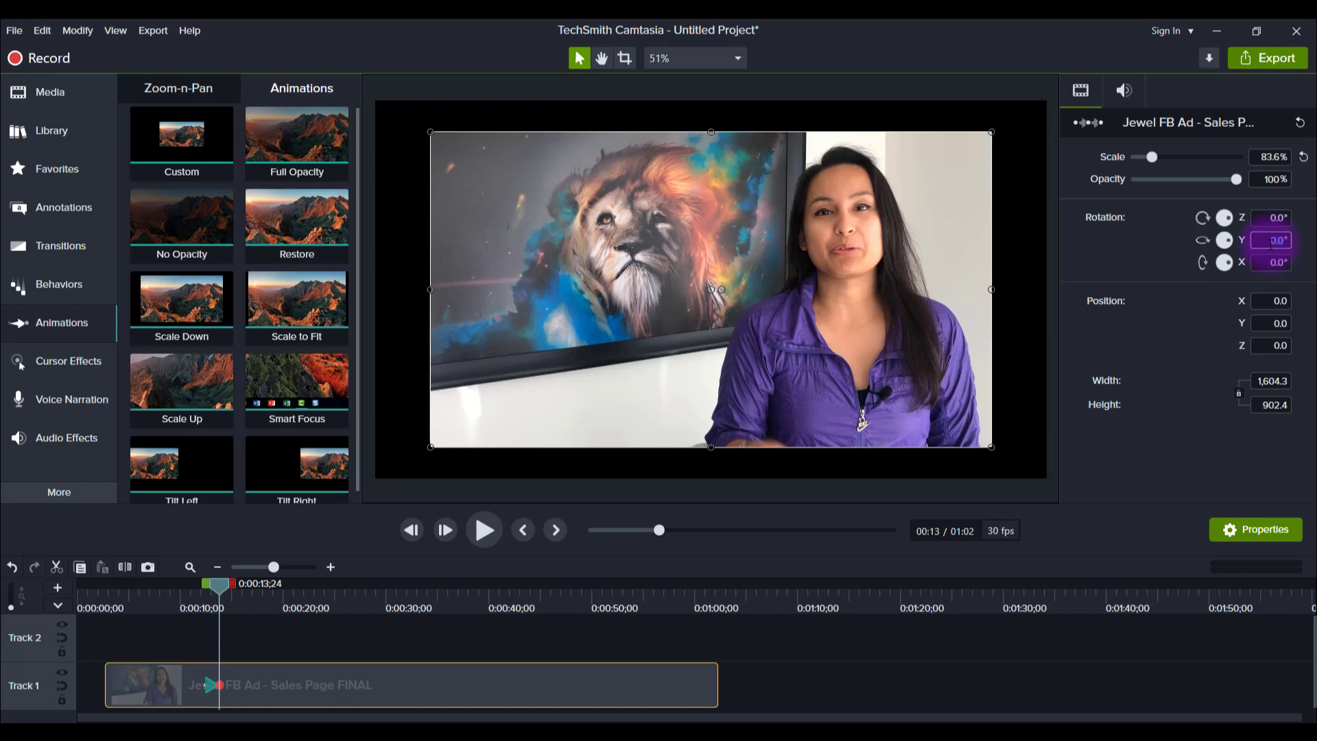
key("Return")
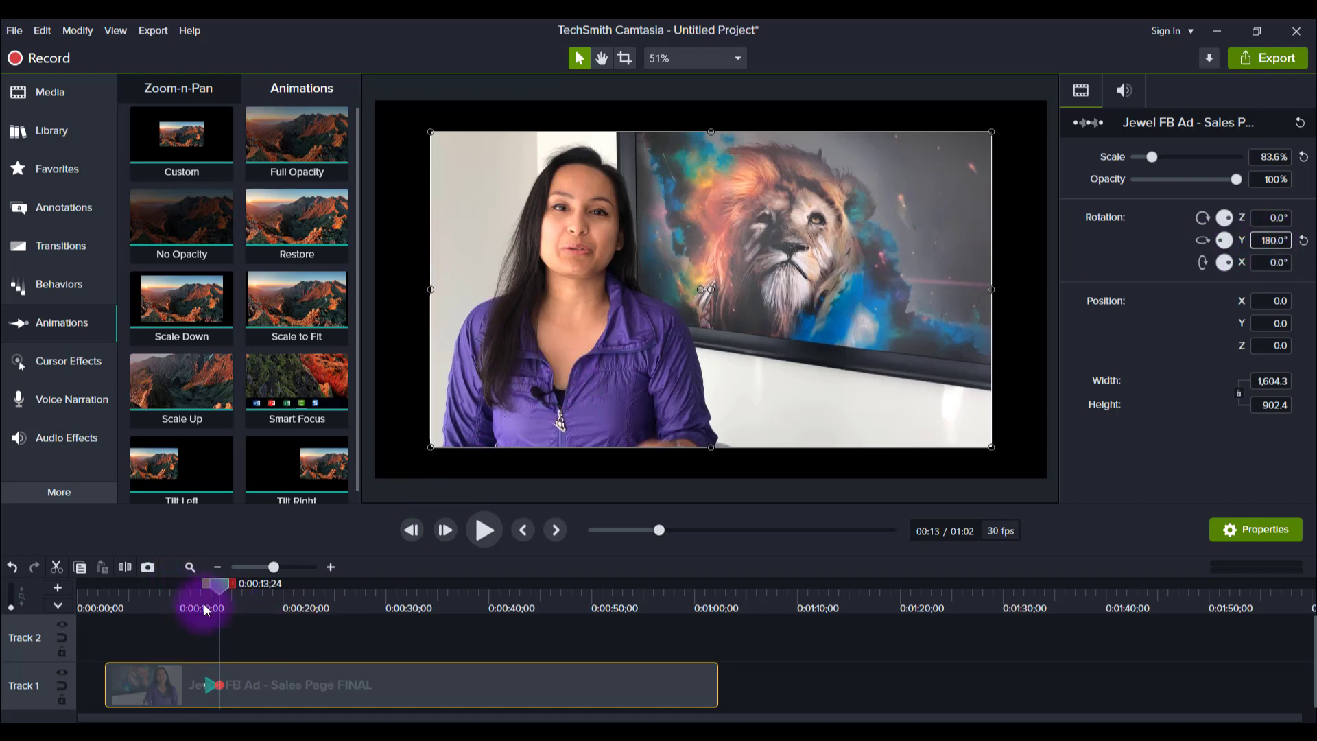
Preview the flip animation from just before it starts.
left_click_drag(203, 603, 200, 604)
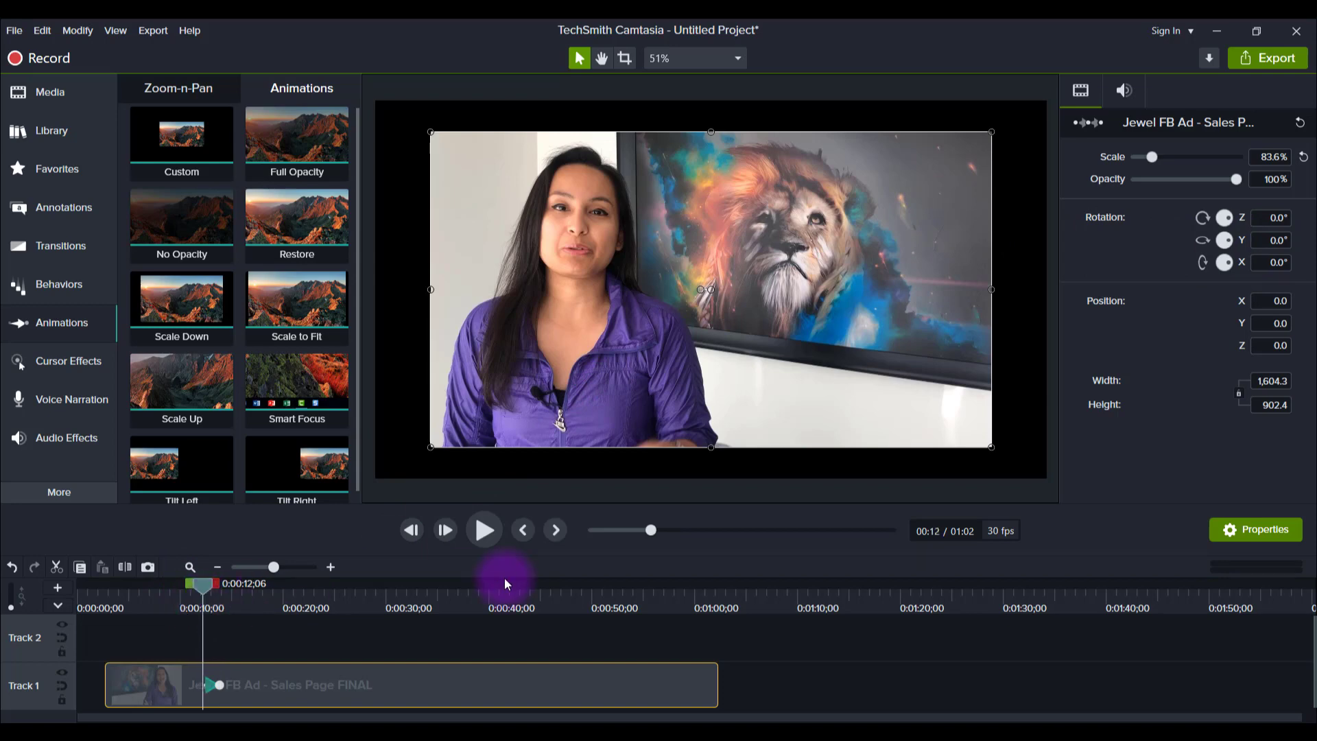
left_click(488, 534)
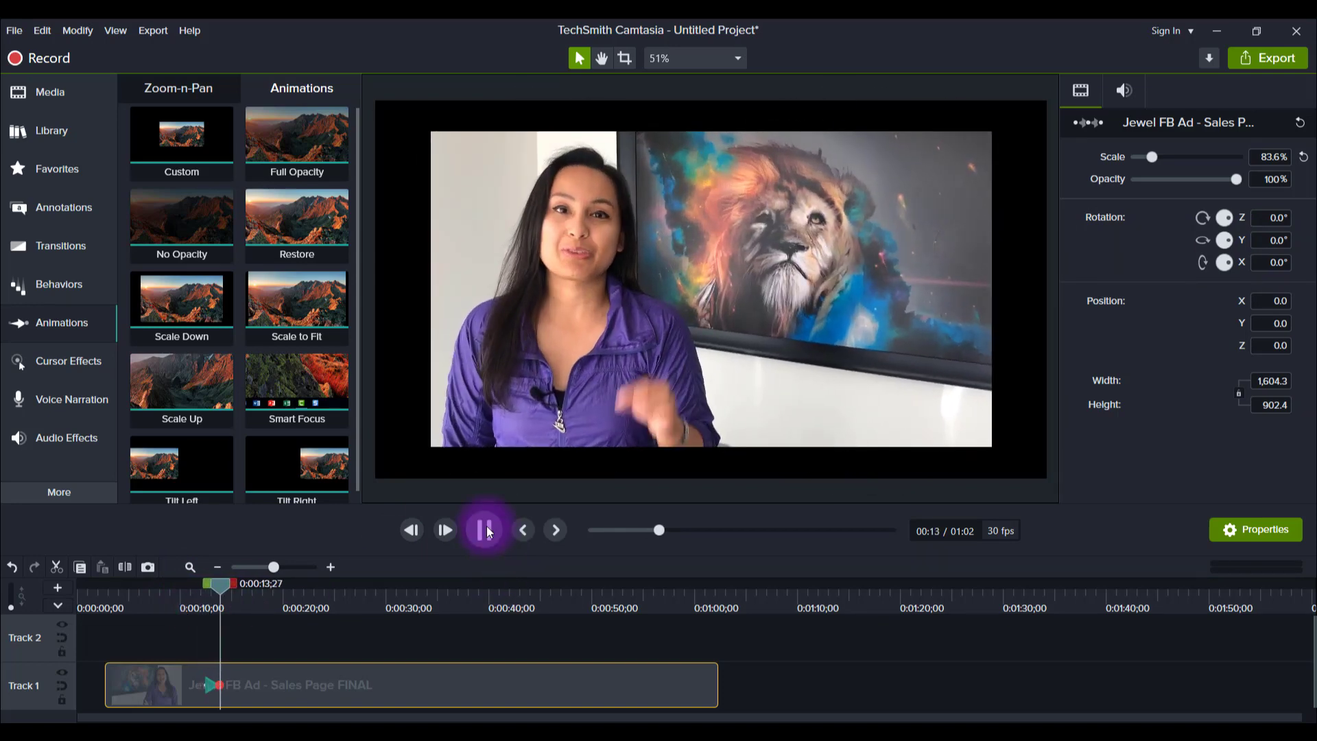
left_click(487, 525)
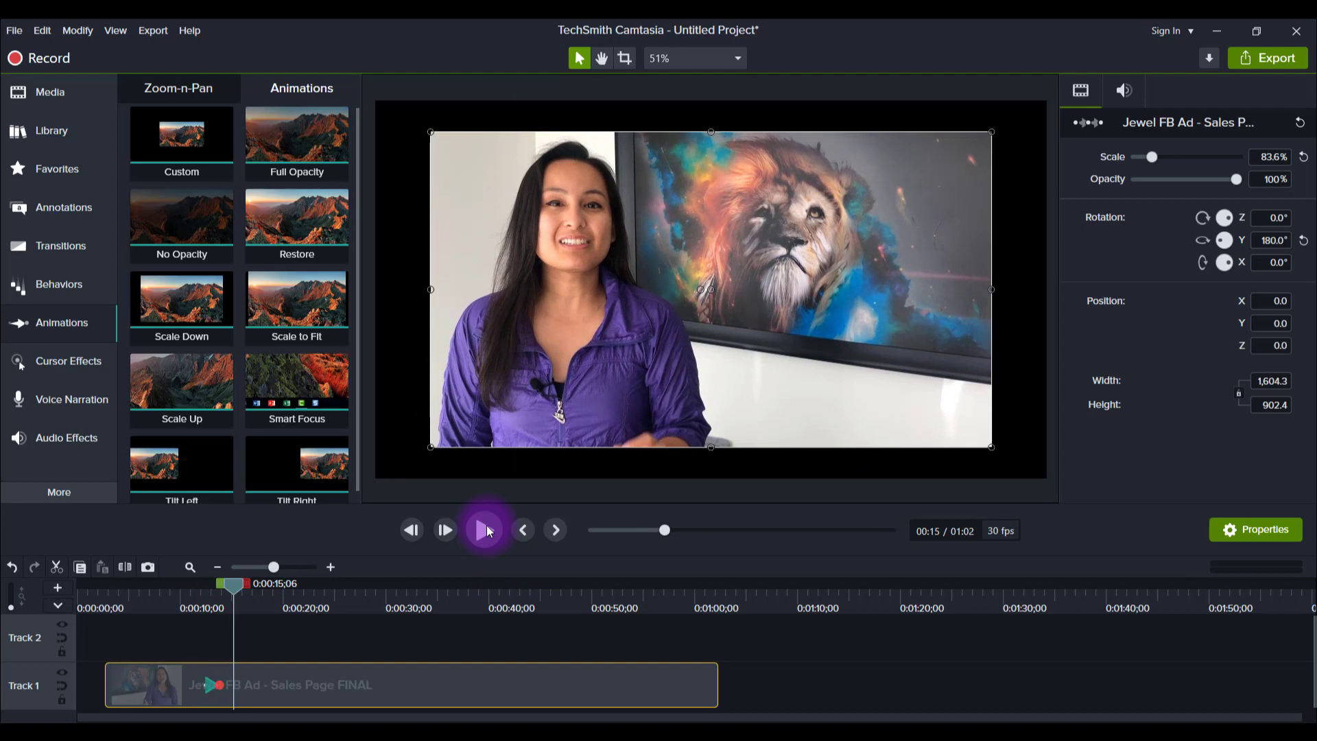
Stretch the flip animation's end to about 0:00:27 and play back the slower flip.
left_click(221, 686)
left_click_drag(271, 690, 359, 674)
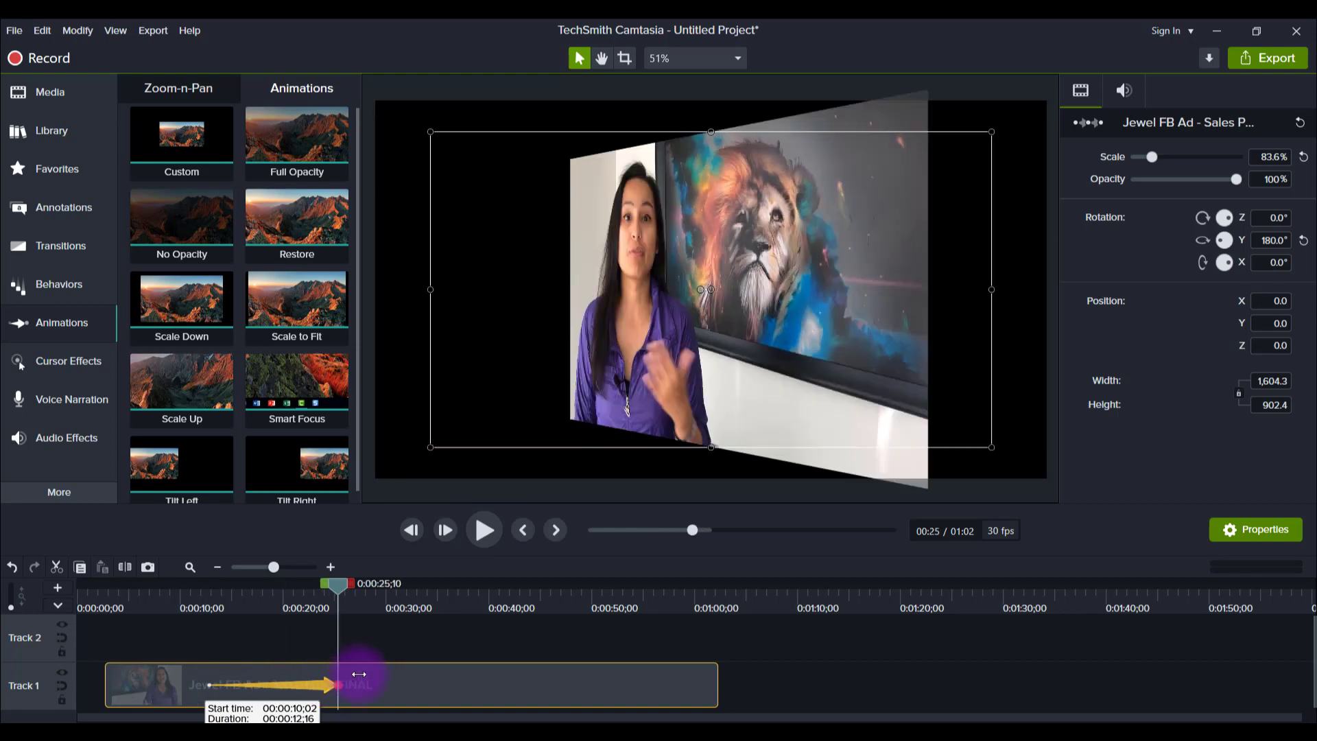
left_click_drag(358, 674, 218, 561)
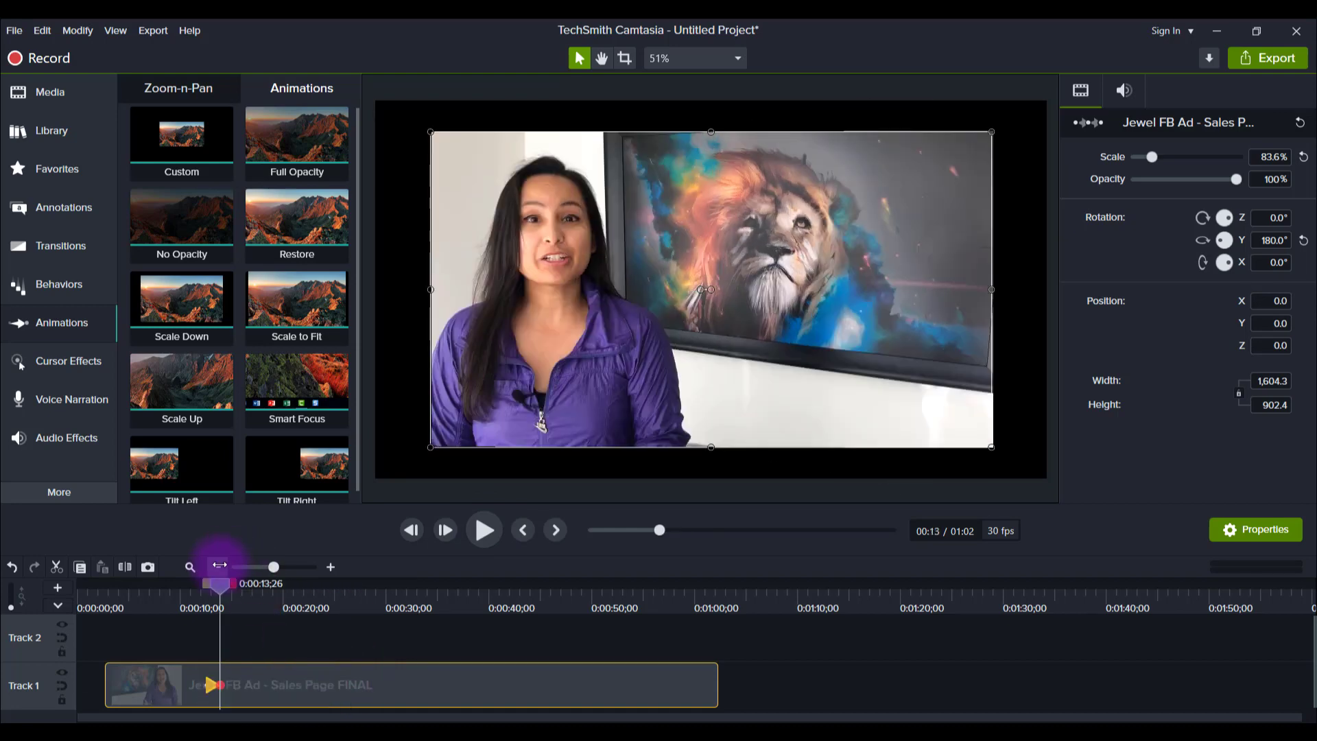
left_click_drag(235, 688, 365, 686)
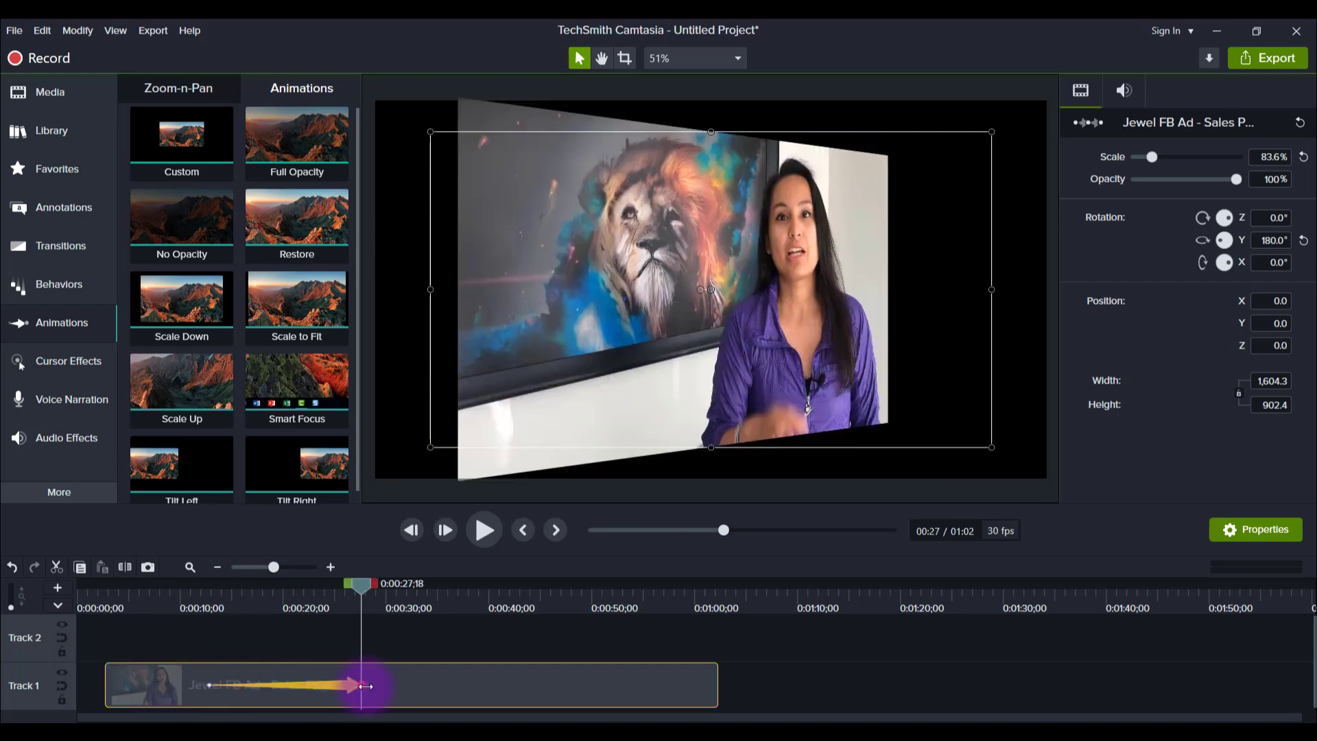
left_click(199, 615)
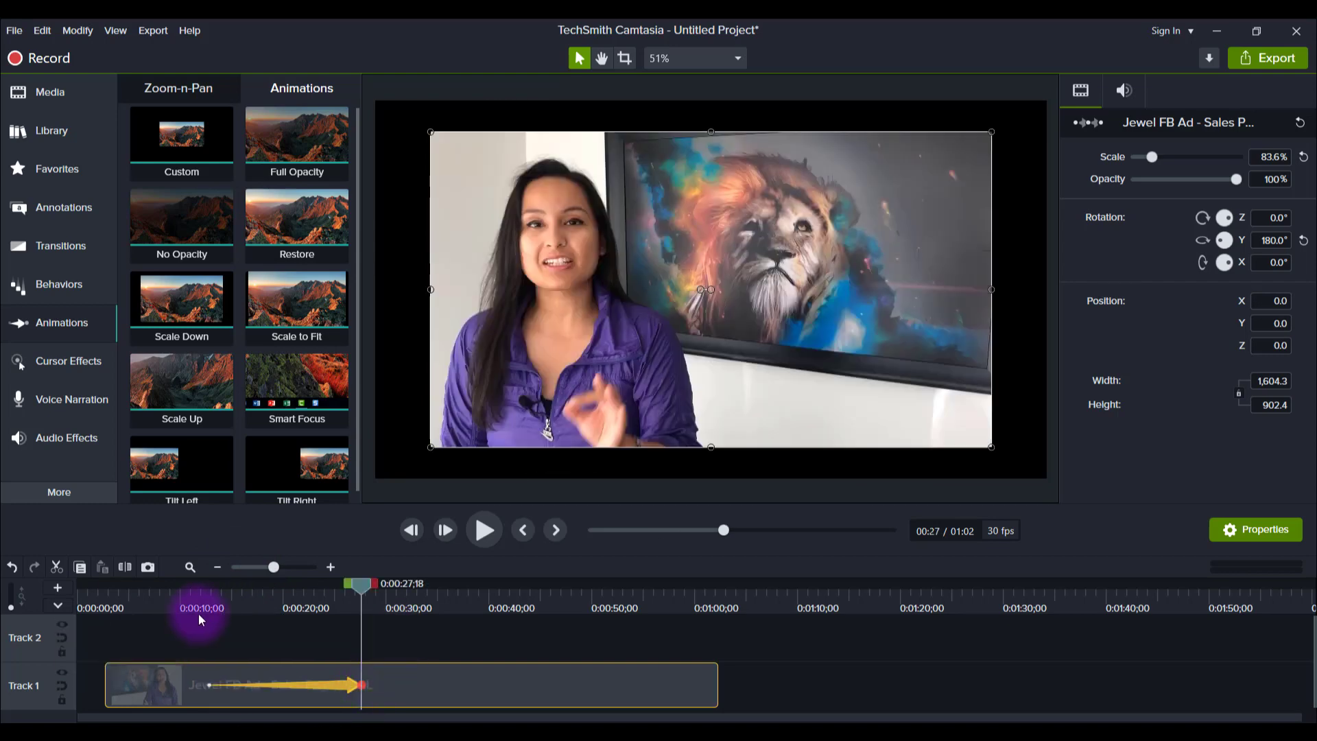
left_click(483, 529)
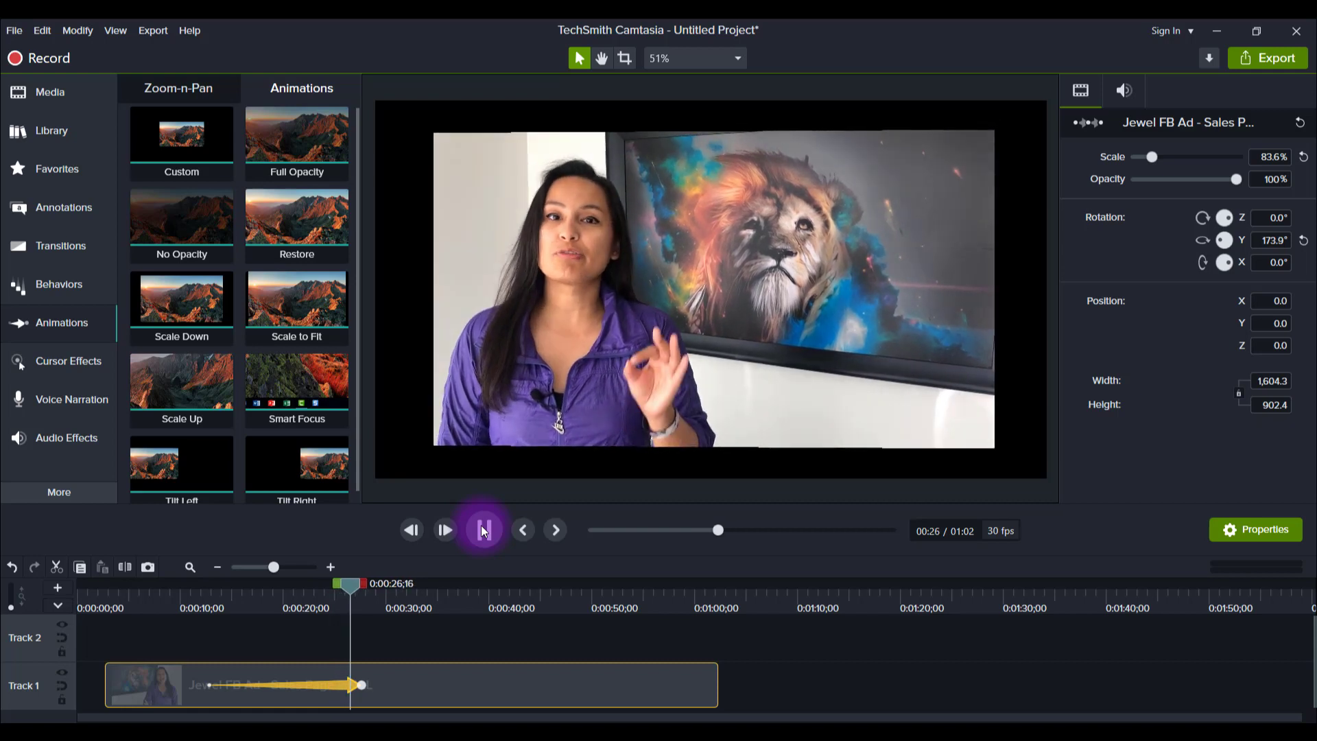
left_click(483, 529)
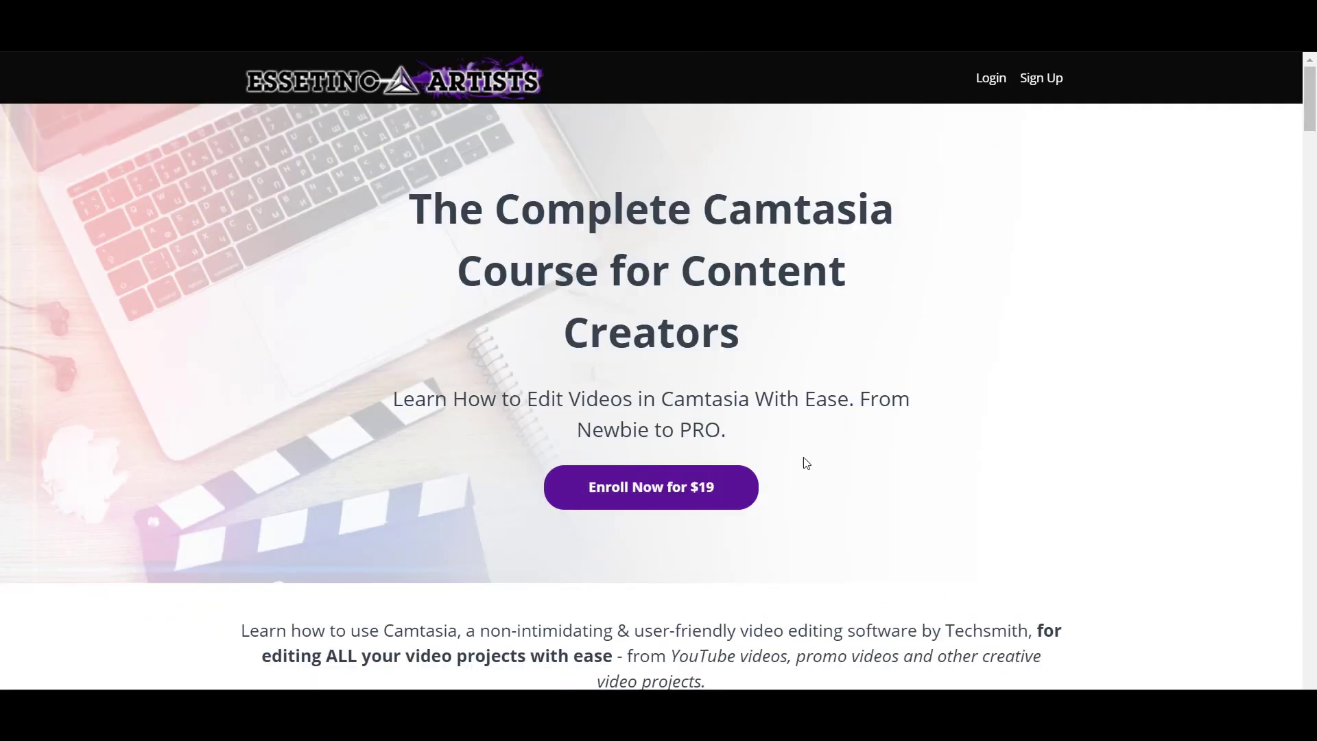
scroll(806, 463, "down", 7)
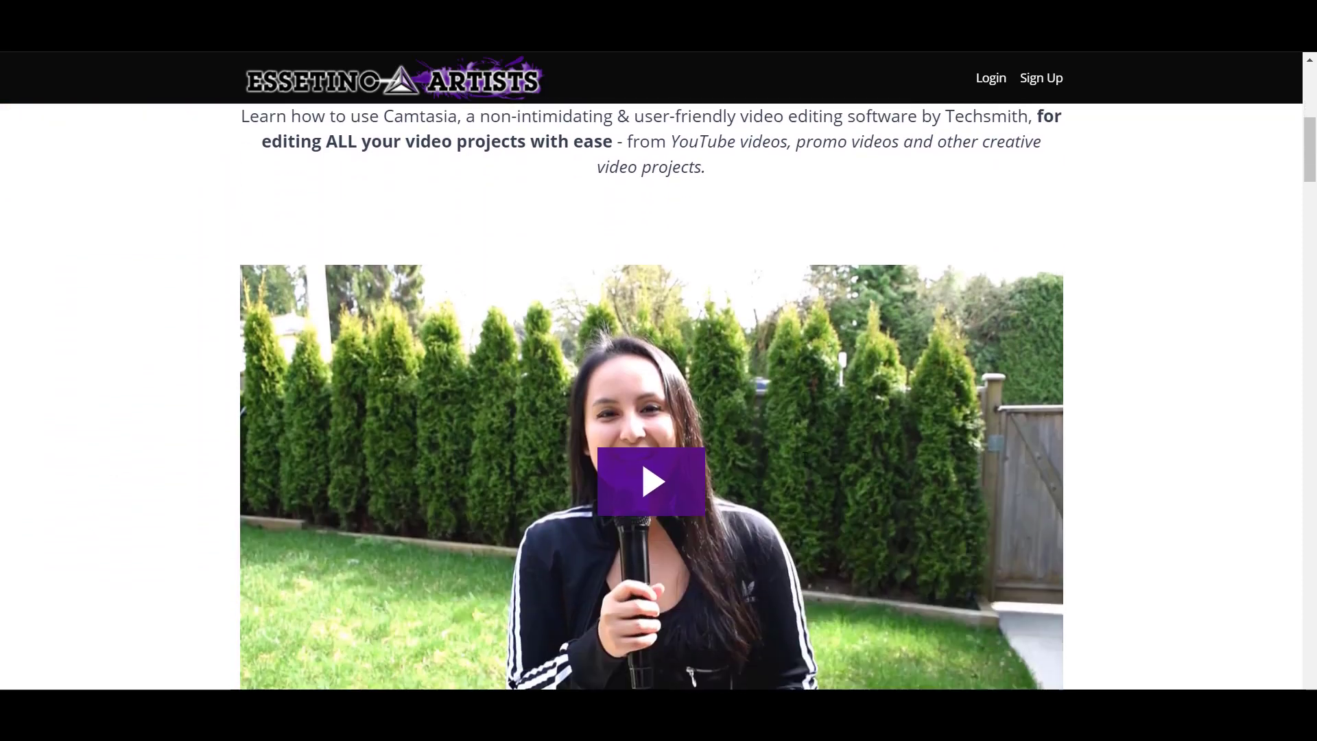
scroll(804, 457, "down", 6)
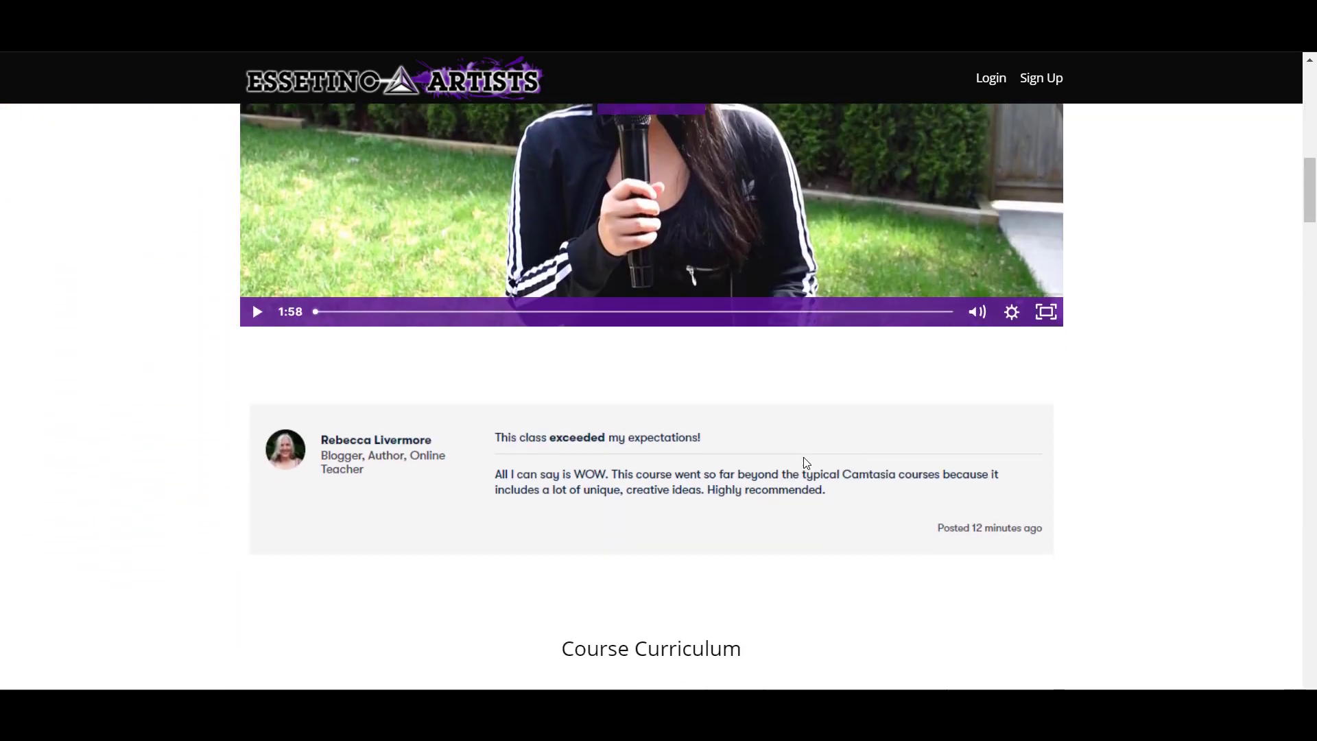
scroll(805, 462, "down", 5)
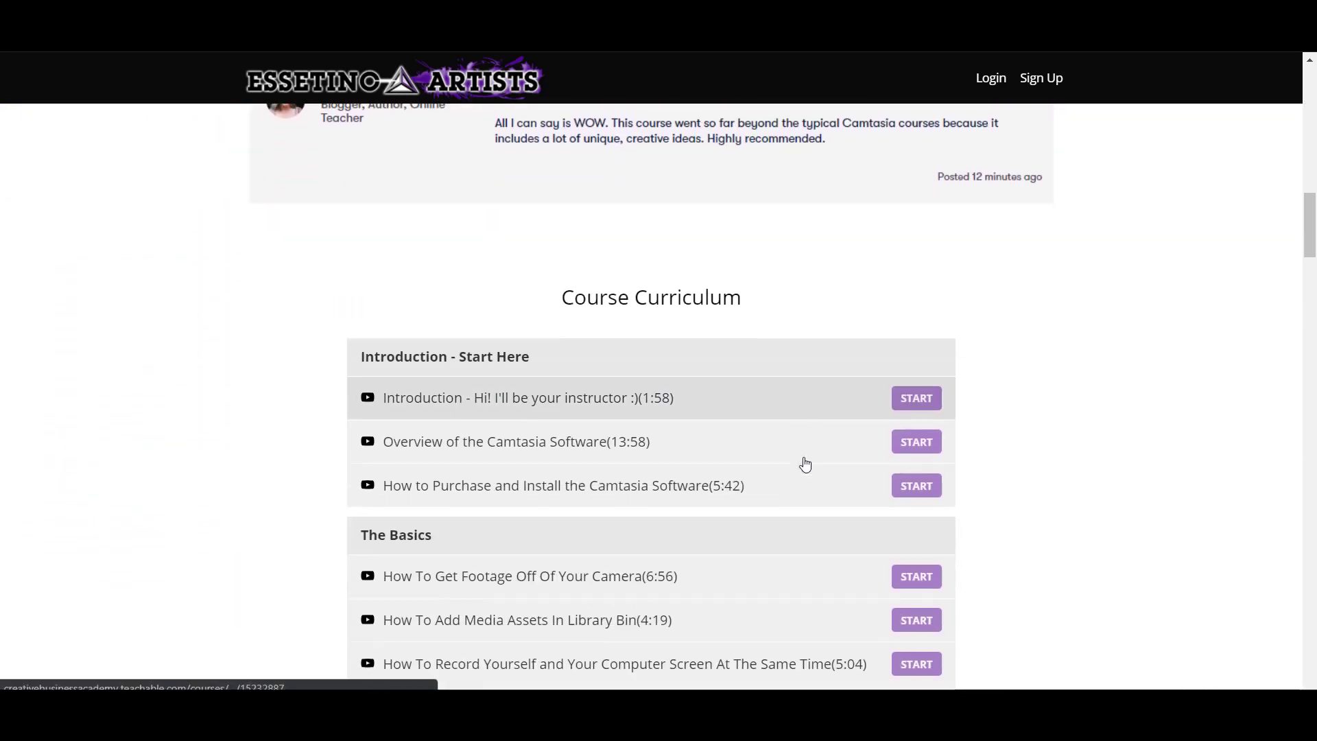
scroll(805, 464, "down", 6)
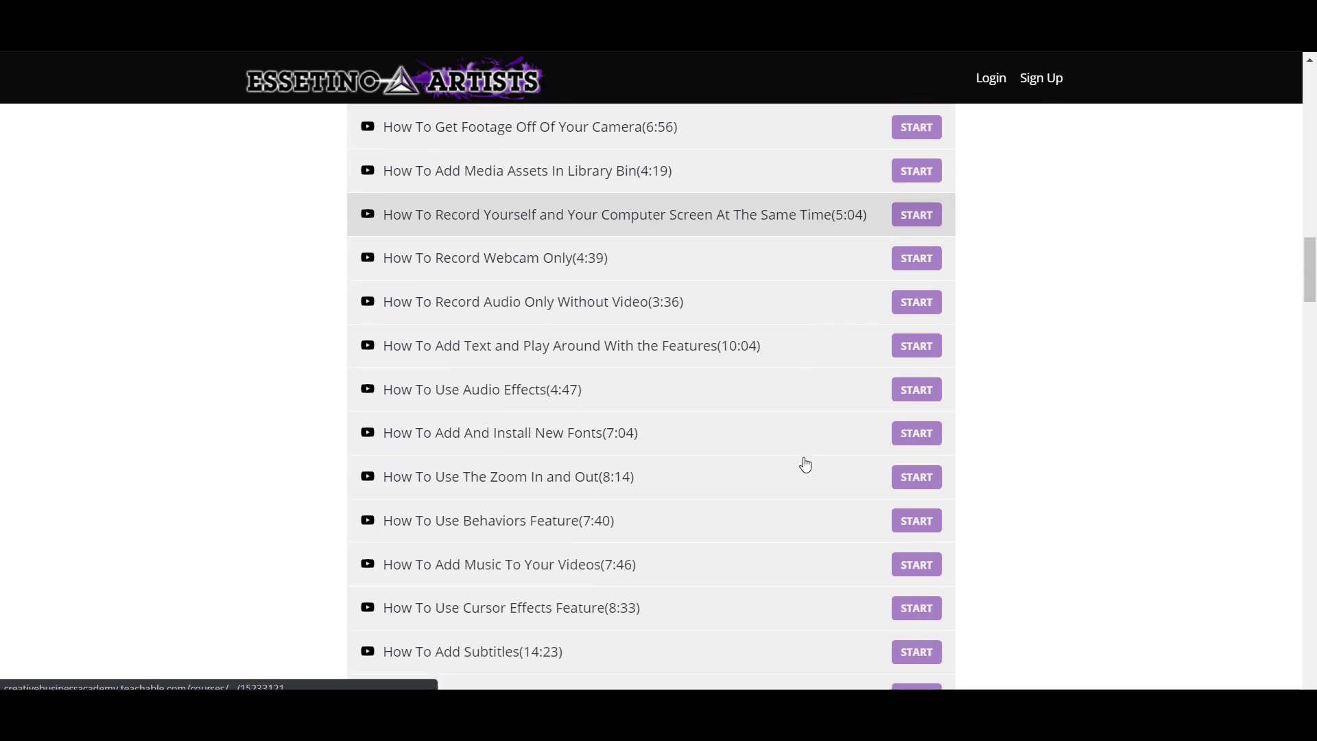
scroll(805, 465, "down", 7)
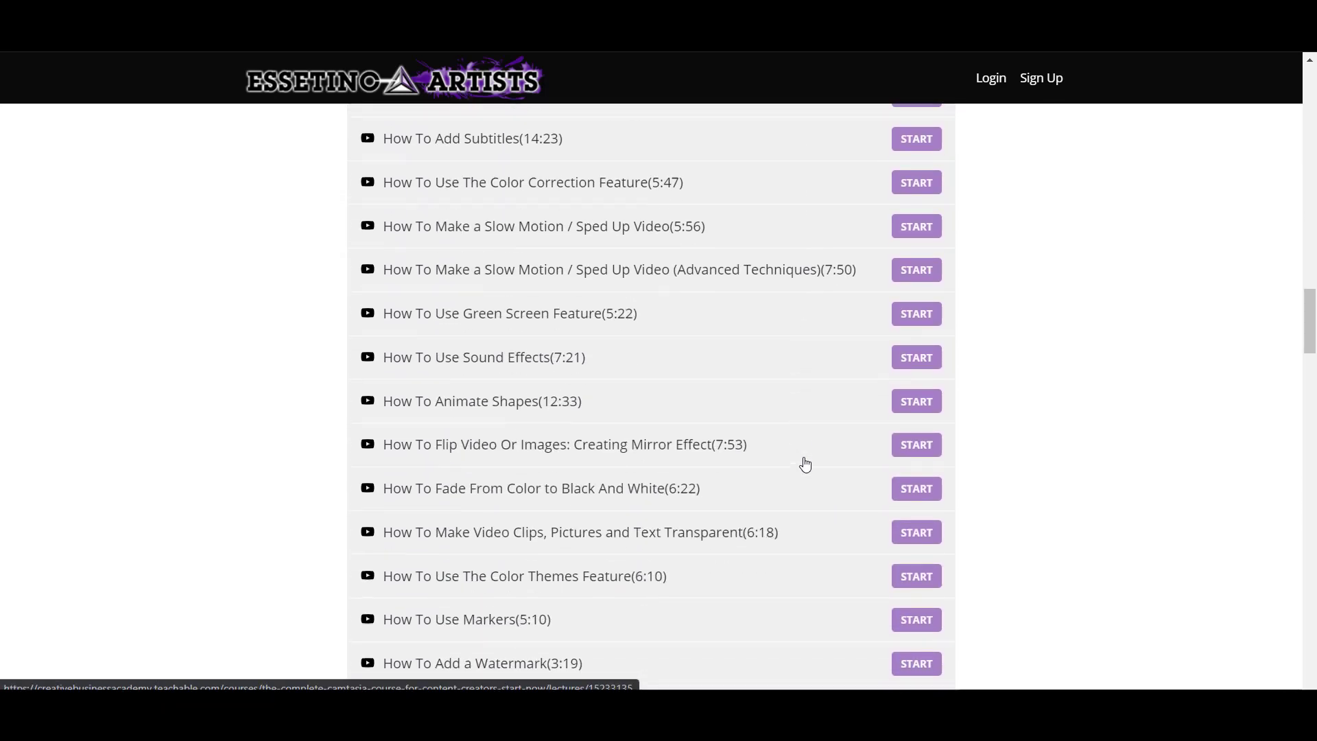
scroll(805, 464, "down", 5)
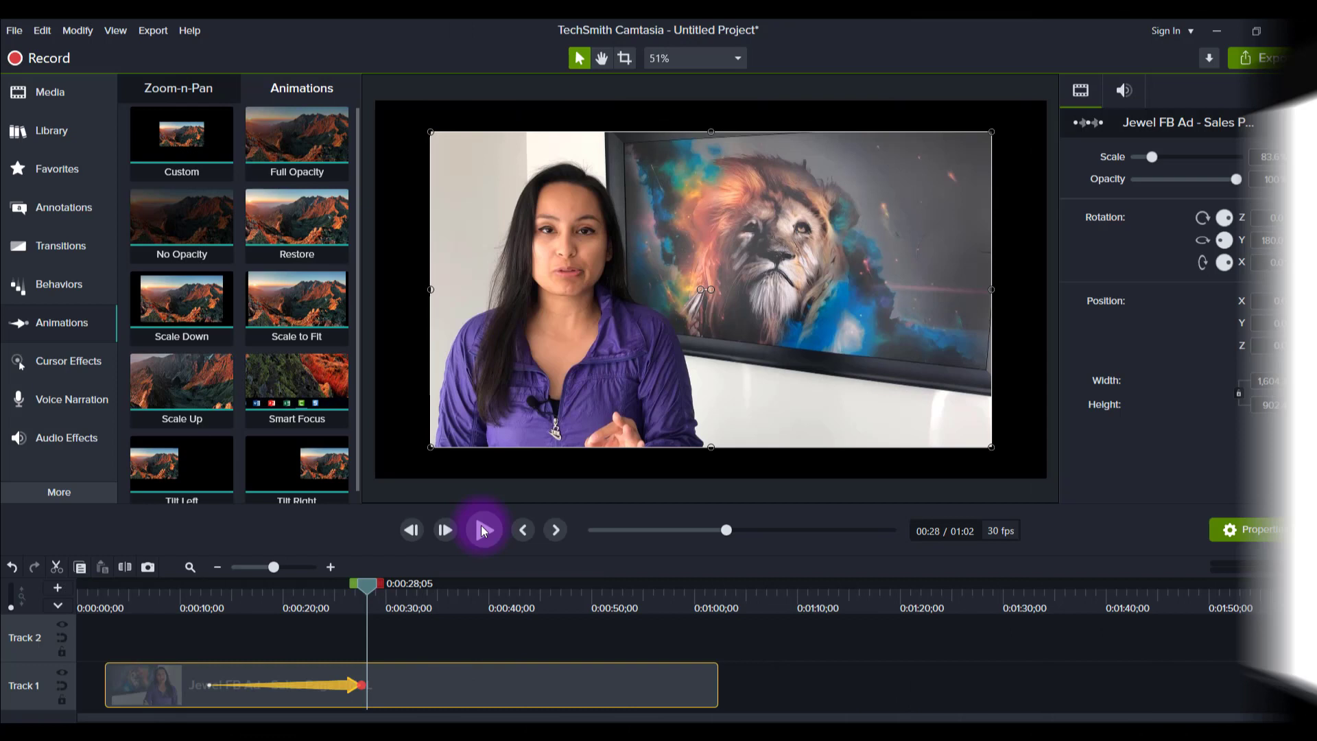